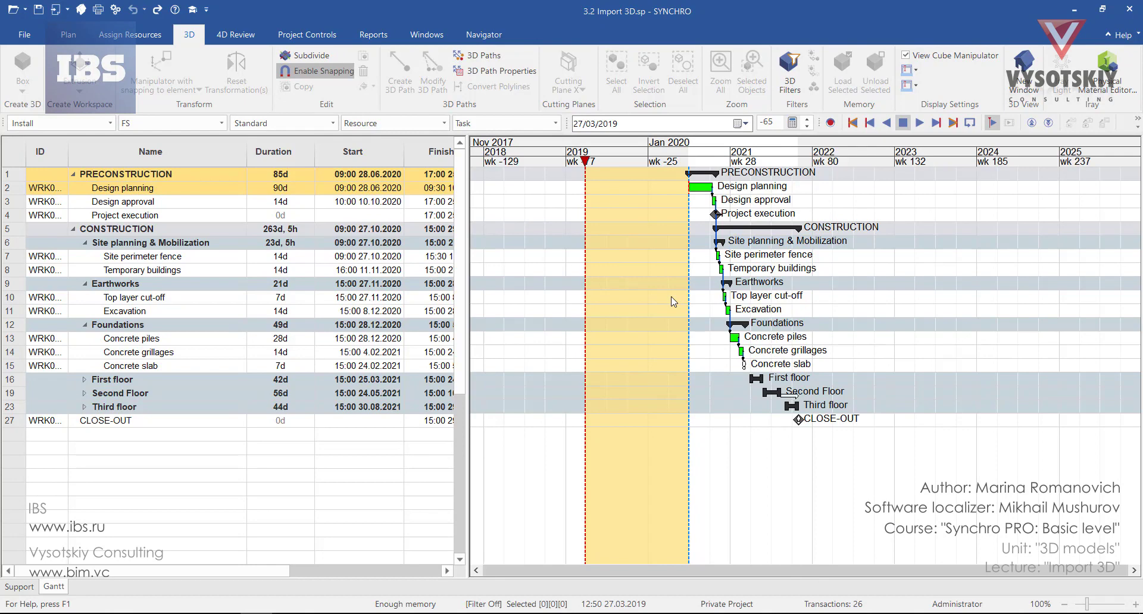
Show the 3D view window below the Gantt chart and reduce its height to give the chart more room
{"action": "left_click", "coordinate": [427, 35]}
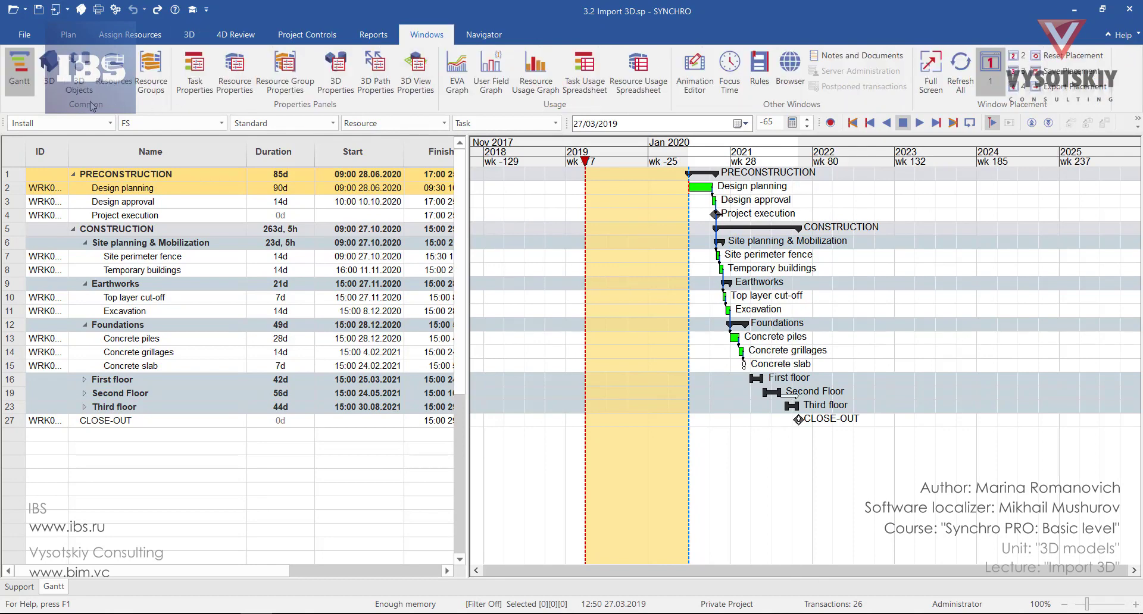
{"action": "left_click", "coordinate": [53, 71]}
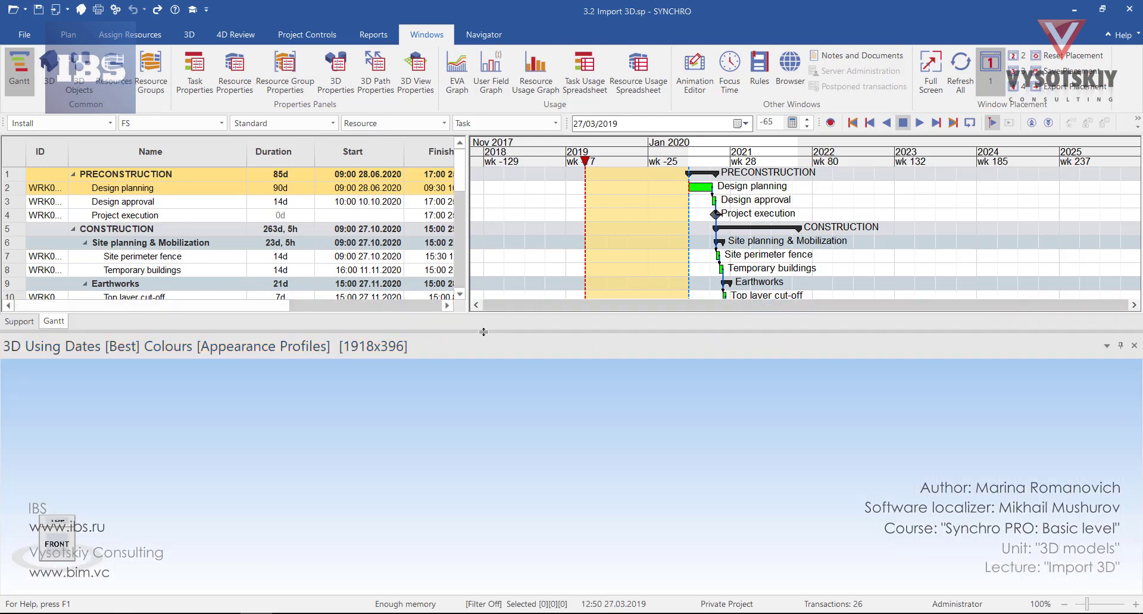
{"action": "left_click_drag", "start_coordinate": [484, 331], "coordinate": [569, 386]}
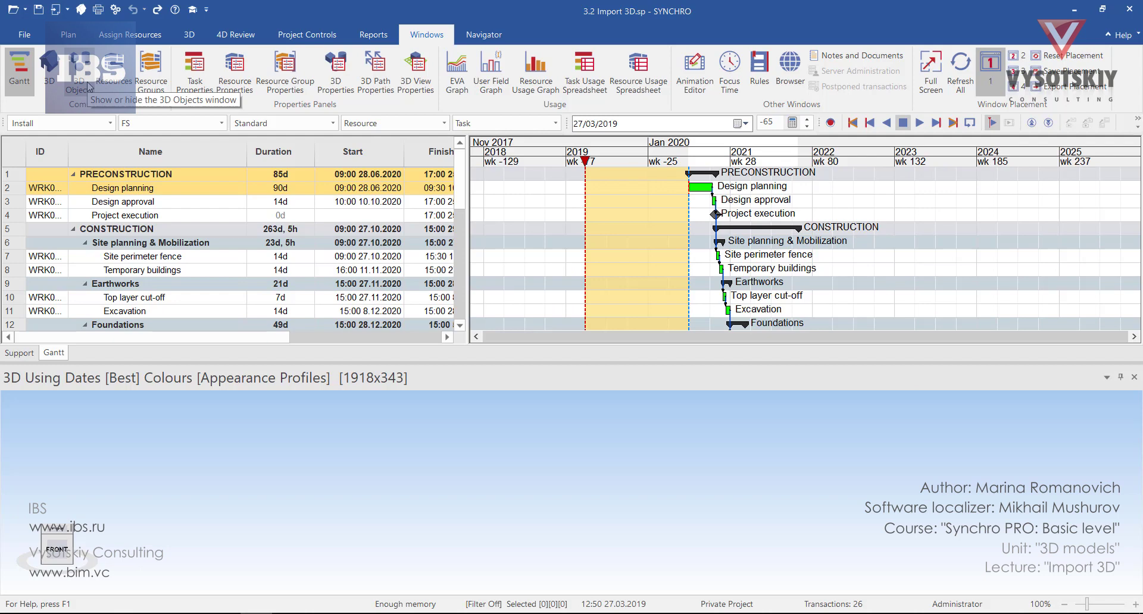
Show the 3D Objects window and the External Data window
{"action": "left_click", "coordinate": [88, 85]}
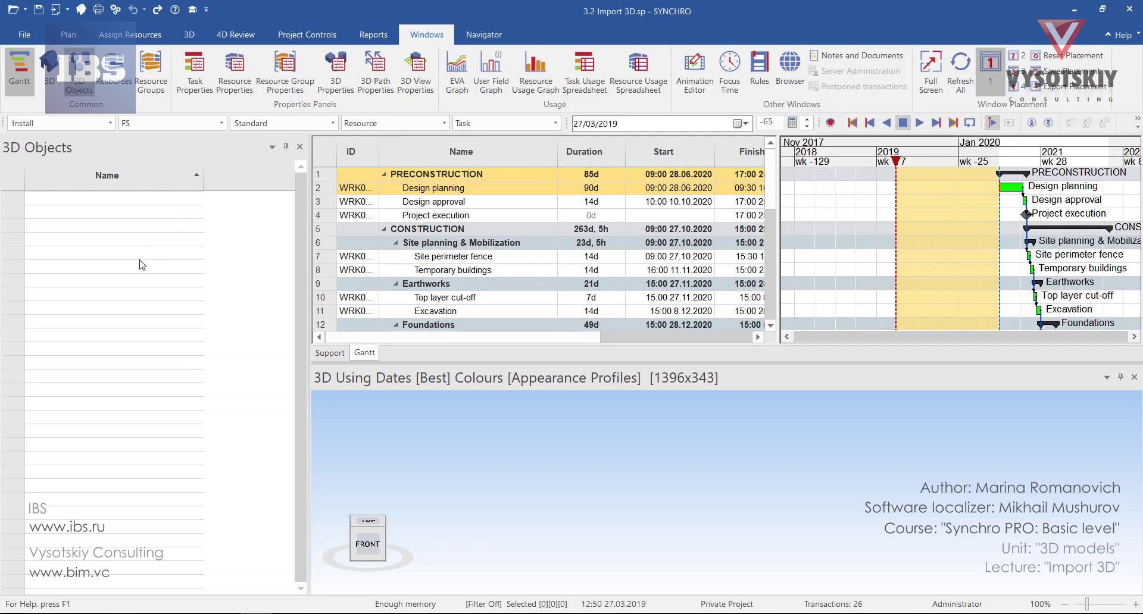
{"action": "left_click", "coordinate": [496, 42]}
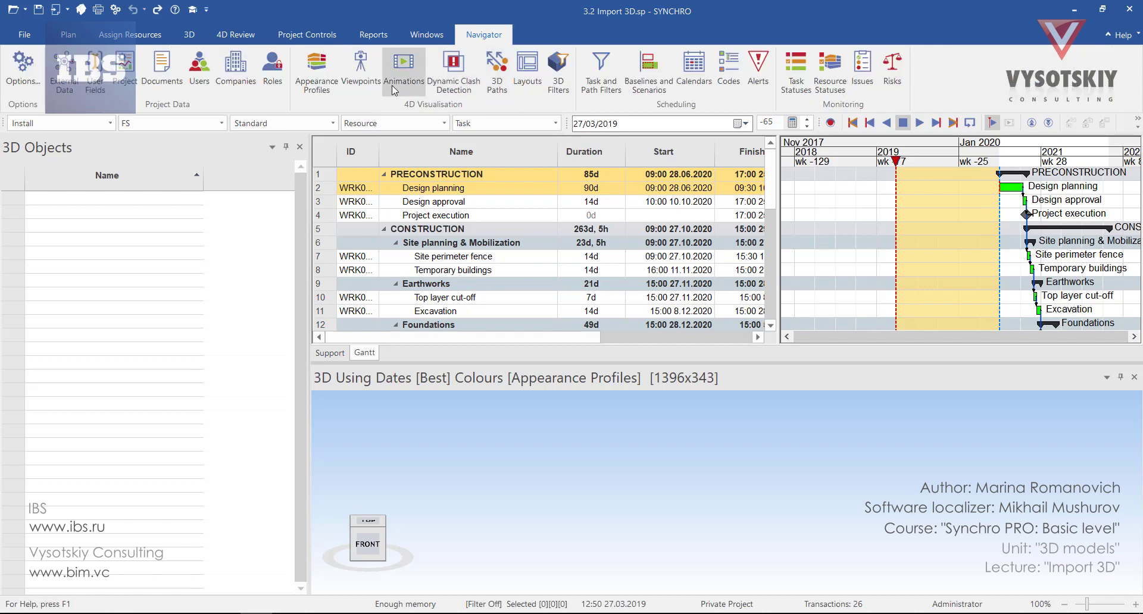
{"action": "left_click", "coordinate": [71, 86]}
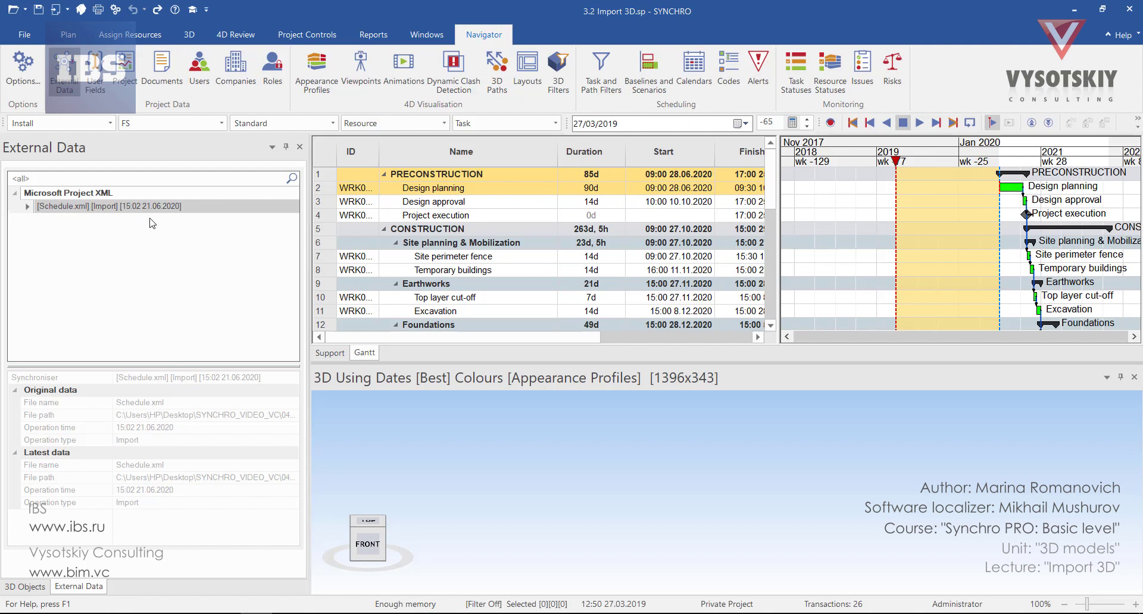
Run a 3D import of the model file "00.Model file.dwfx" from the course folder
{"action": "left_click", "coordinate": [26, 31]}
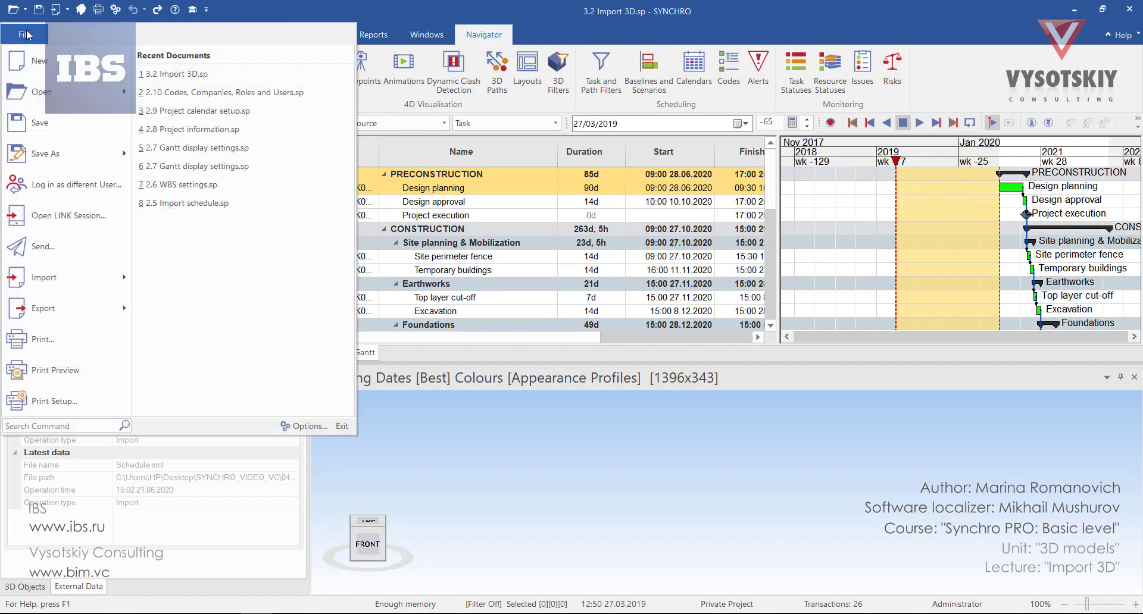
{"action": "mouse_move", "coordinate": [115, 290]}
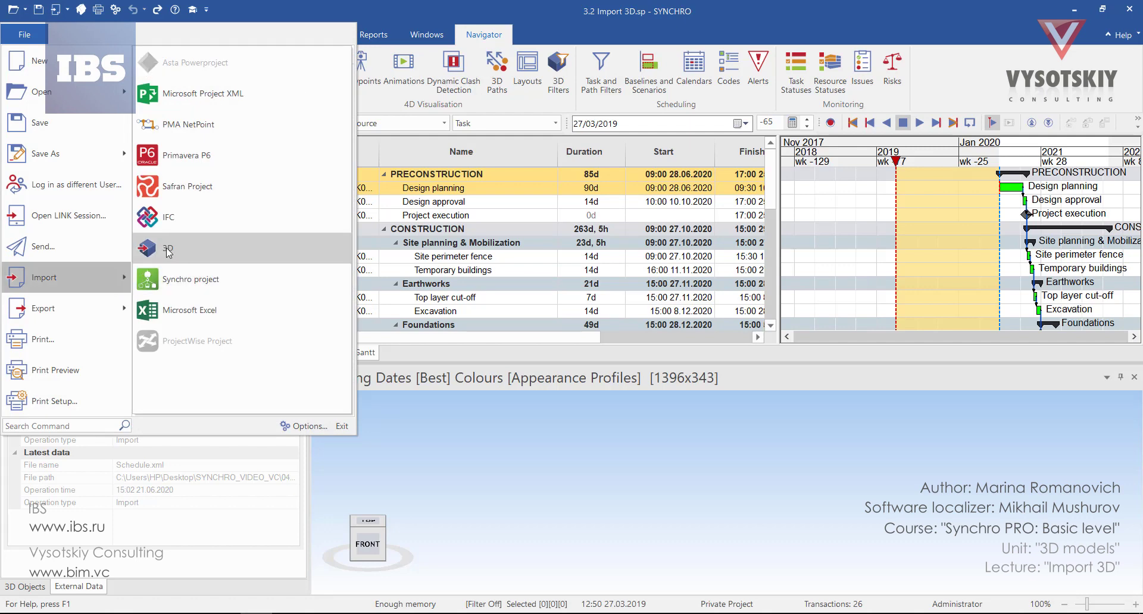
{"action": "left_click", "coordinate": [168, 250]}
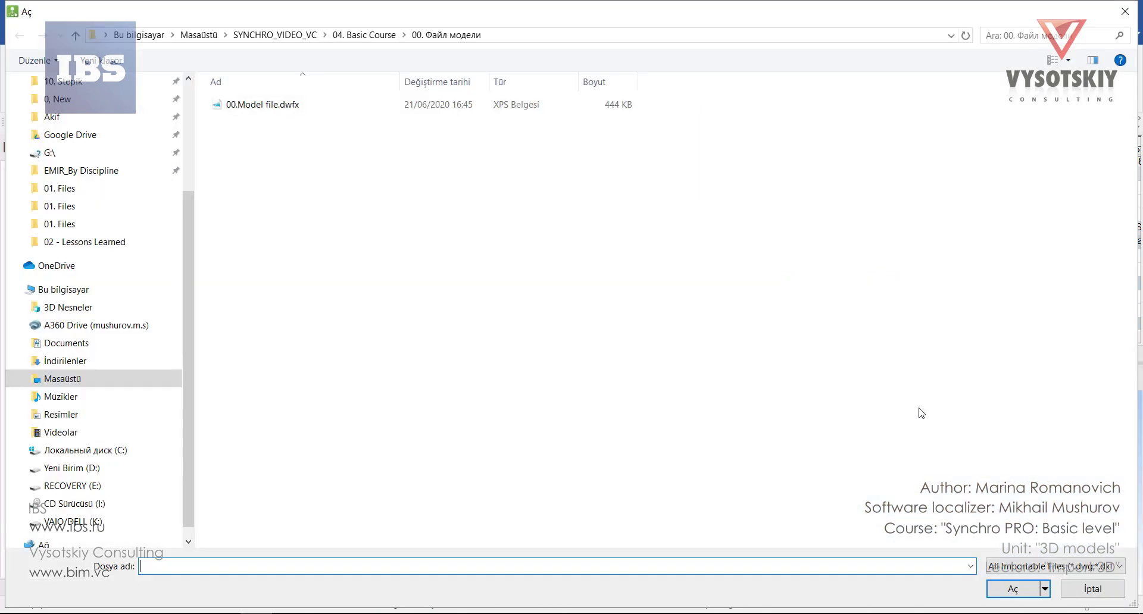
{"action": "left_click", "coordinate": [1089, 573]}
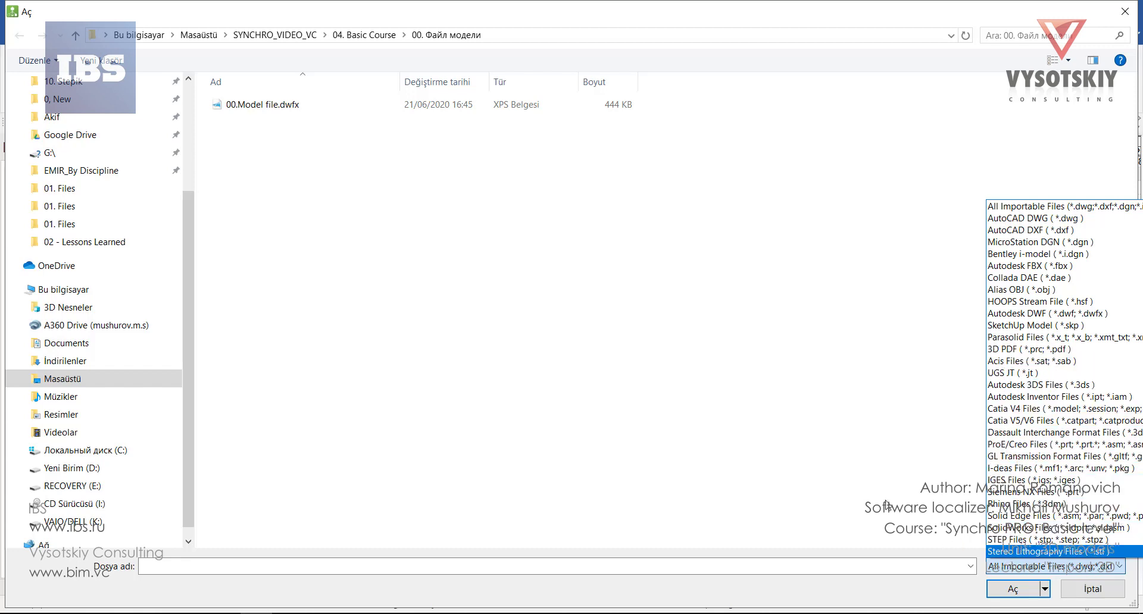
{"action": "left_click", "coordinate": [774, 453]}
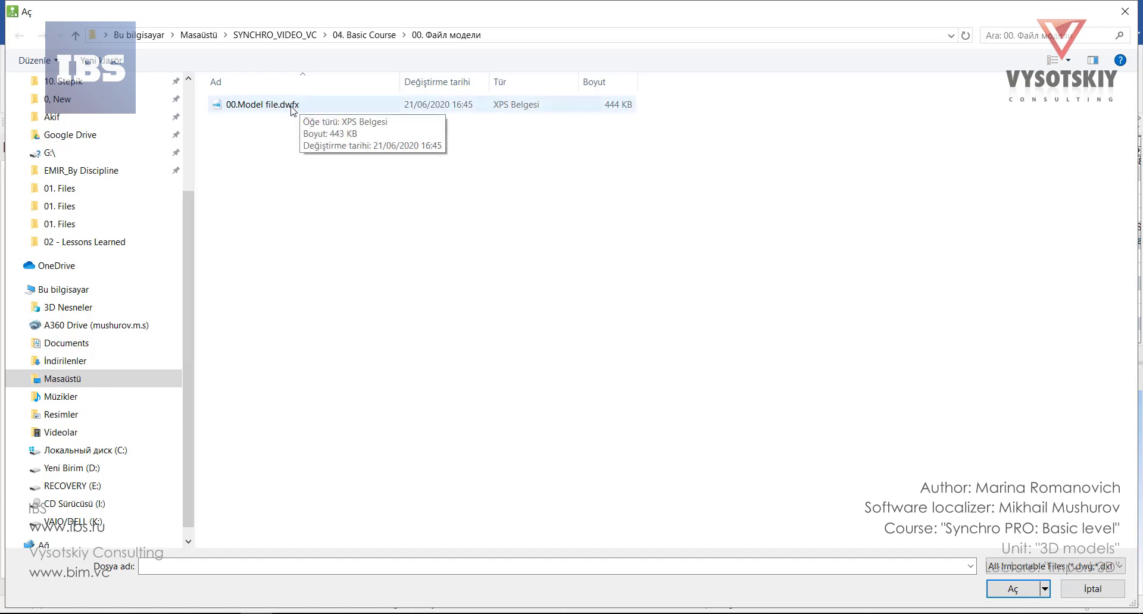
{"action": "left_click", "coordinate": [292, 107]}
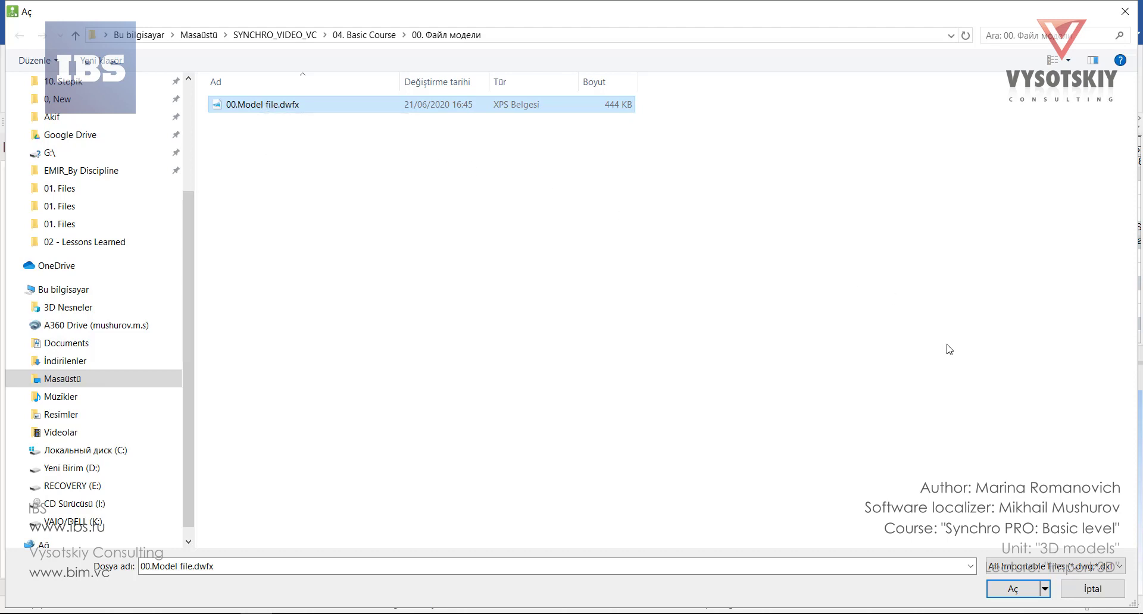
{"action": "left_click", "coordinate": [1028, 593]}
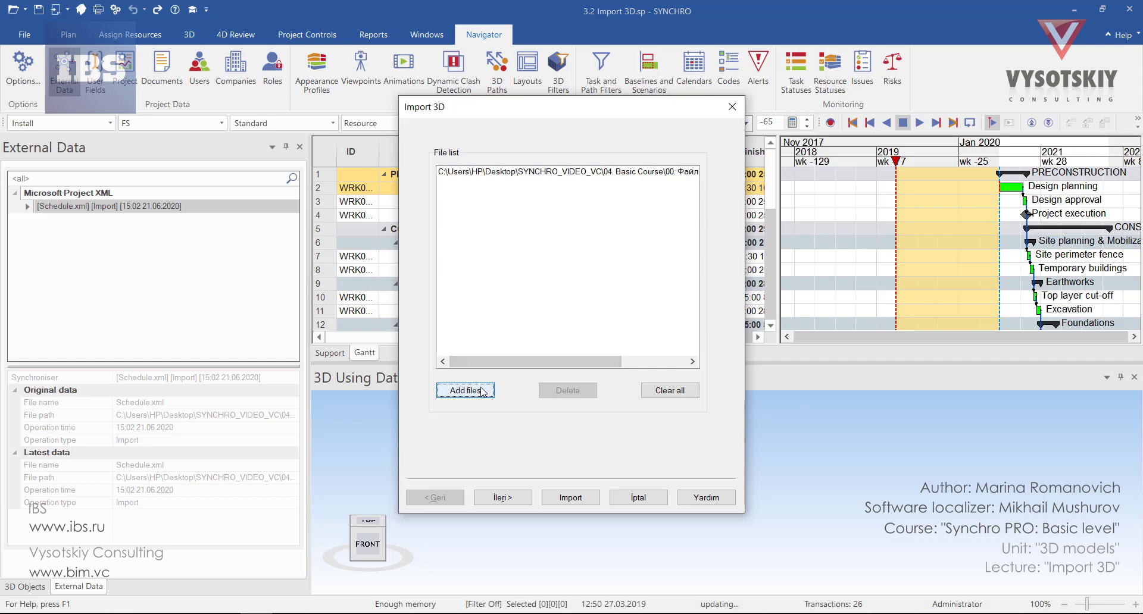
{"action": "left_click", "coordinate": [535, 172]}
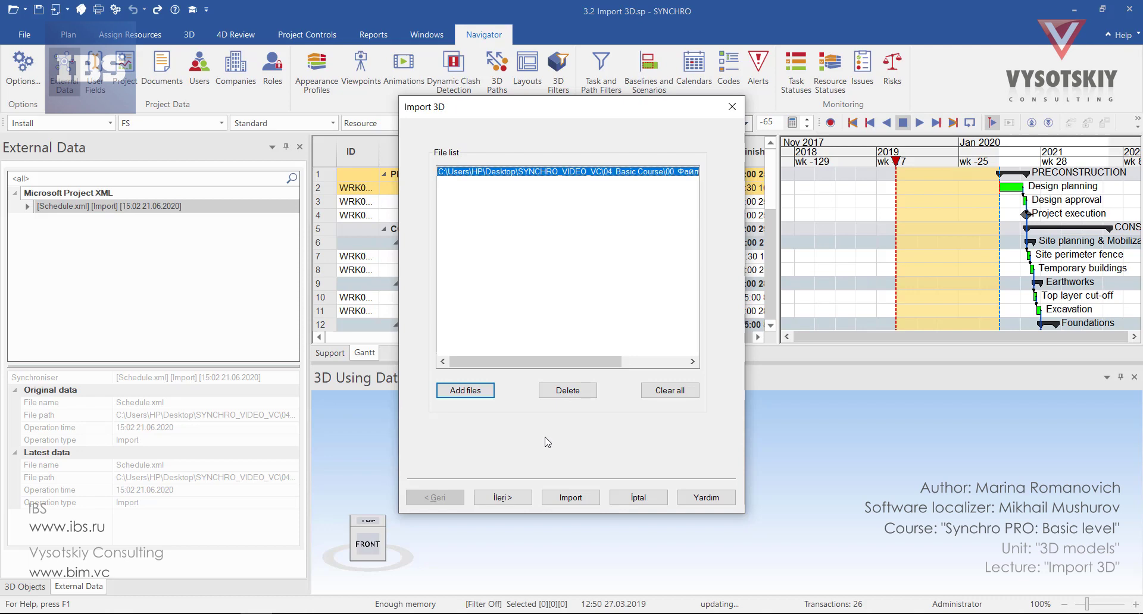
{"action": "left_click", "coordinate": [570, 497]}
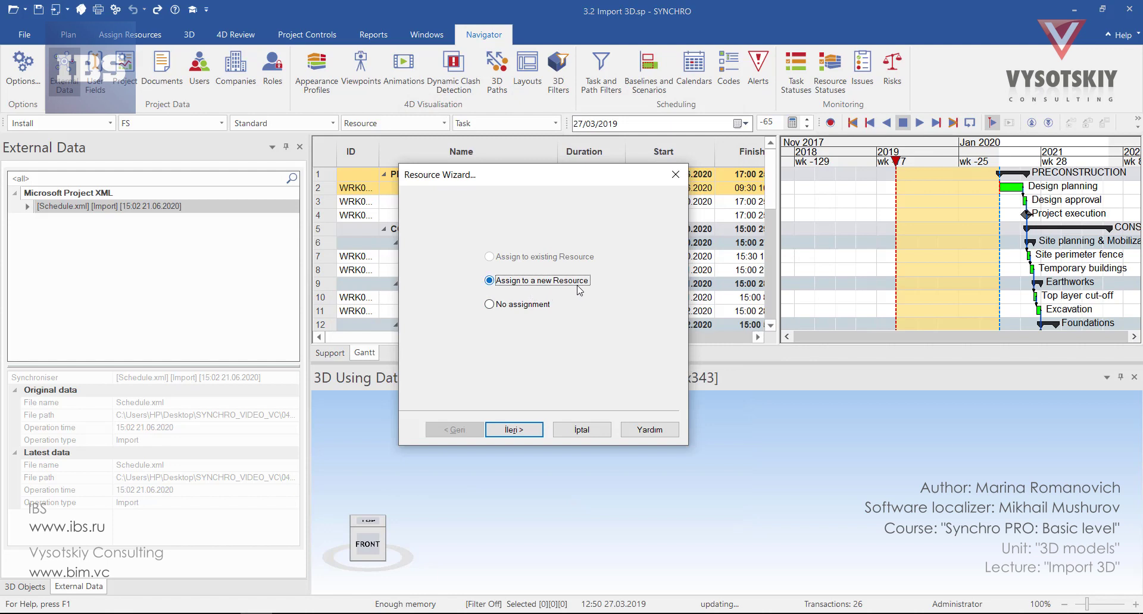
Assign the imported objects to a new resource, keeping company New Company, name 00.Model file.dwfx and type Material
{"action": "left_click", "coordinate": [529, 431]}
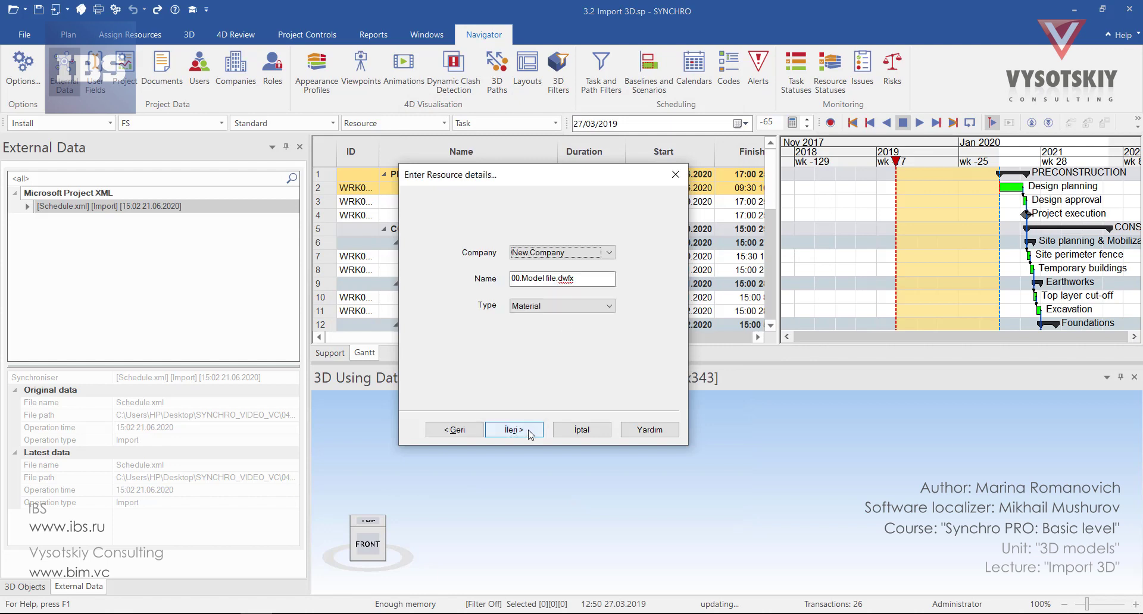
{"action": "left_click", "coordinate": [604, 306]}
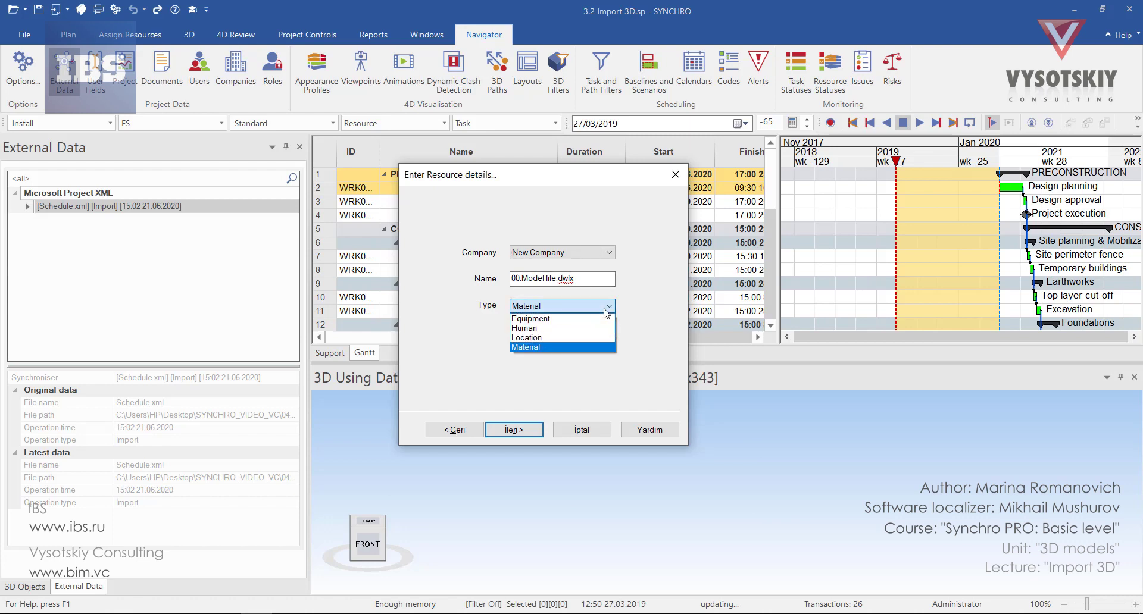
{"action": "left_click", "coordinate": [578, 348]}
{"action": "left_click", "coordinate": [599, 253]}
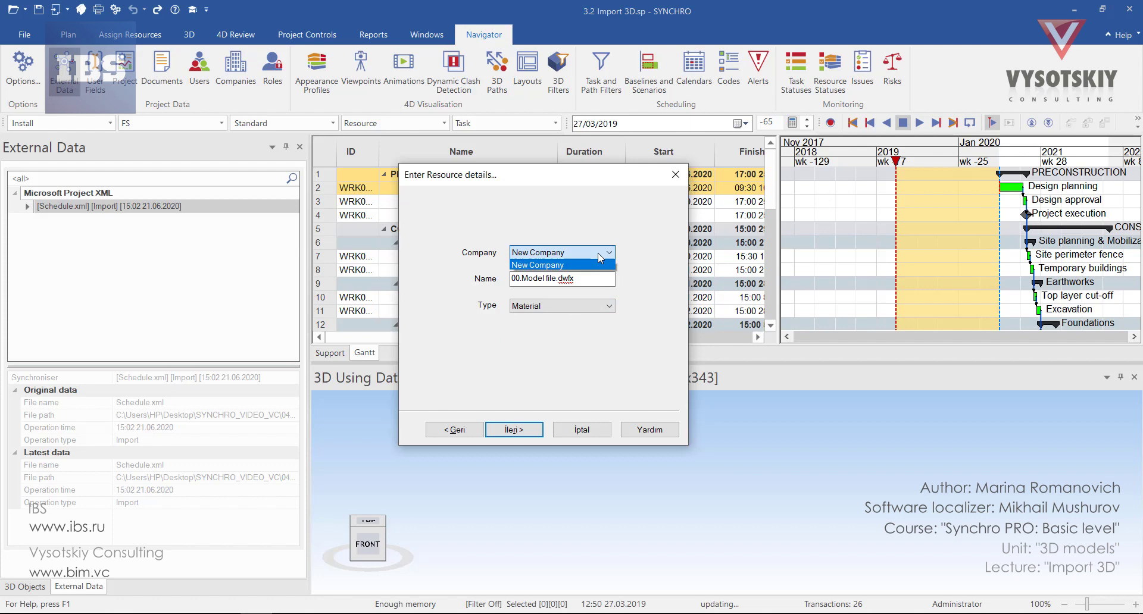
{"action": "left_click", "coordinate": [600, 256]}
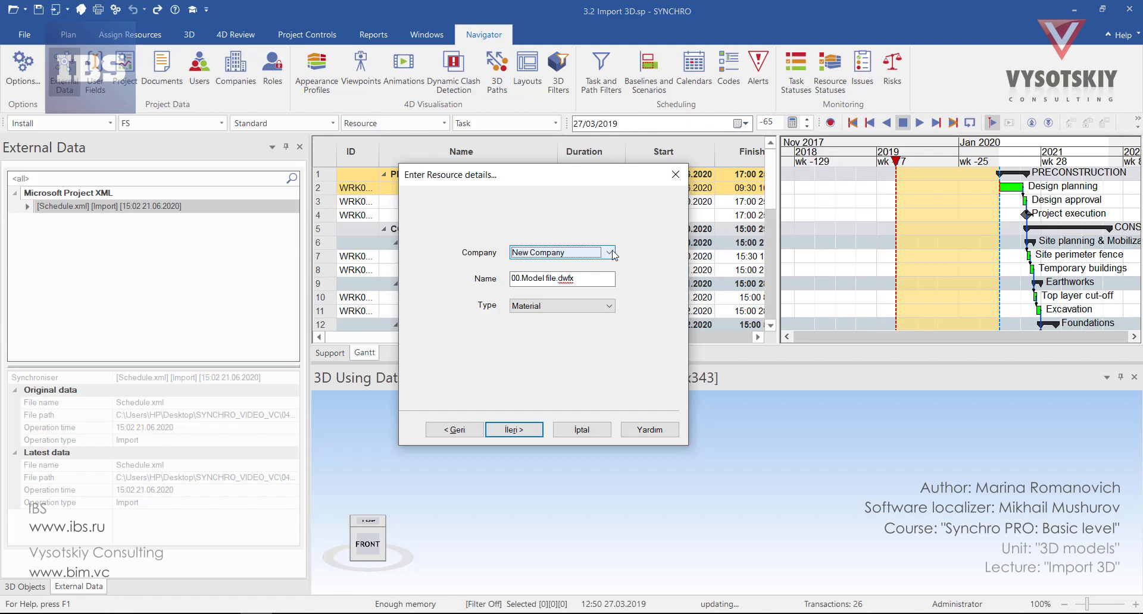
{"action": "left_click", "coordinate": [610, 252]}
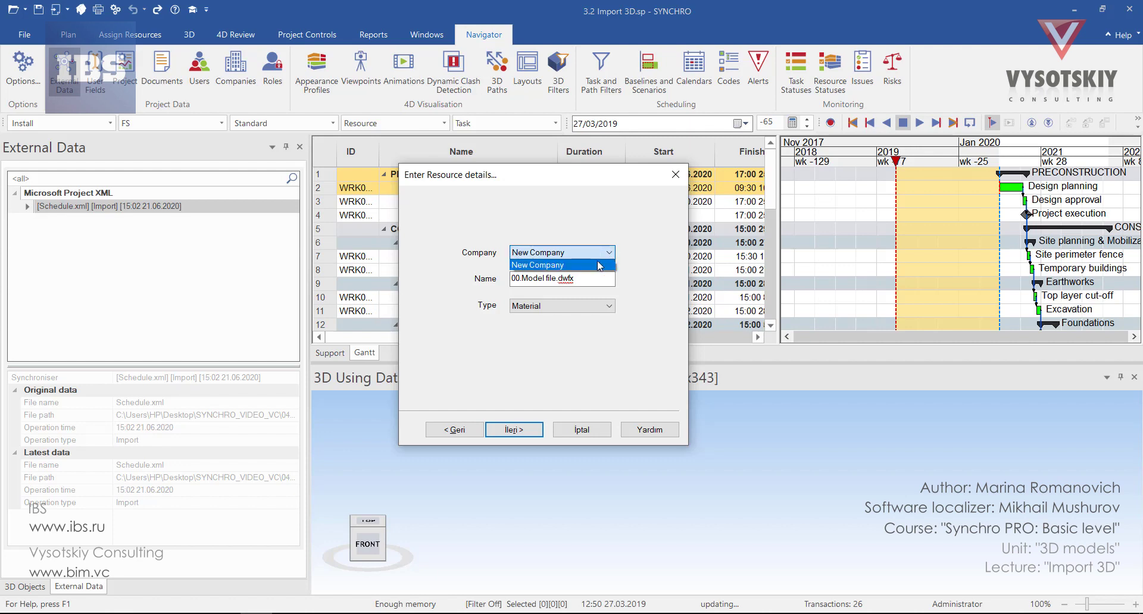
{"action": "left_click", "coordinate": [597, 265]}
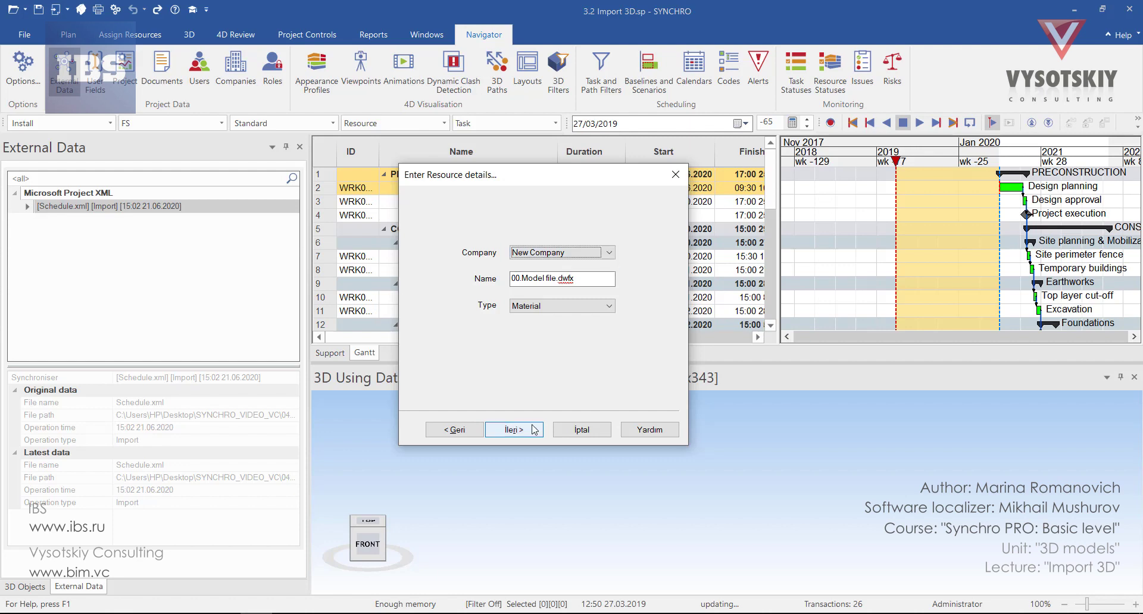
{"action": "left_click", "coordinate": [533, 430]}
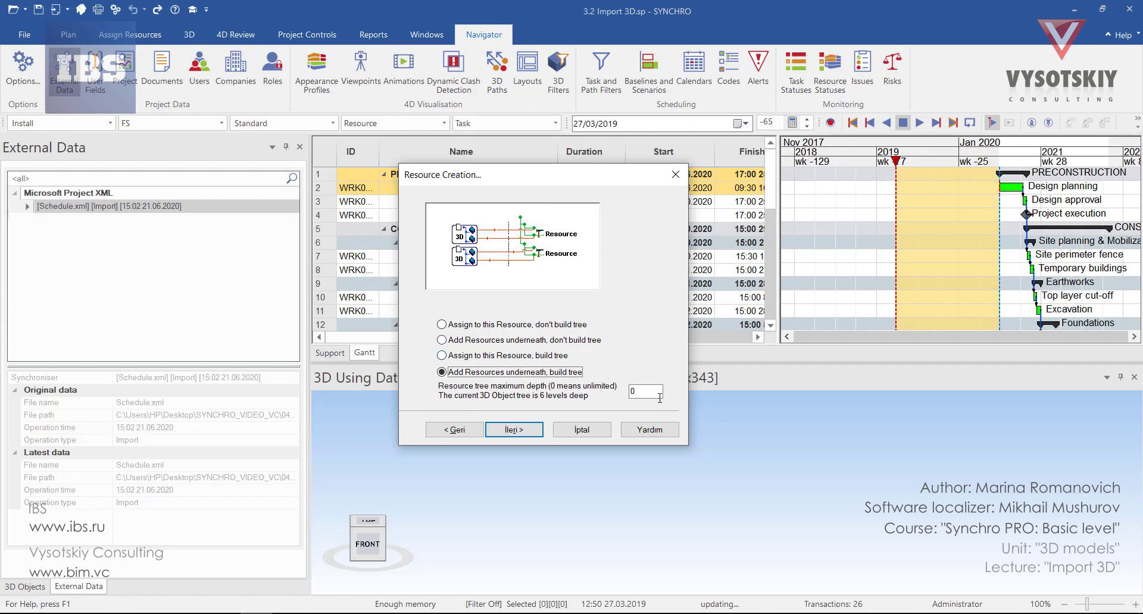
Create the resources with "Add Resources underneath, build tree" at maximum depth 0, and finish the wizard despite duplicate names
{"action": "left_click", "coordinate": [476, 355]}
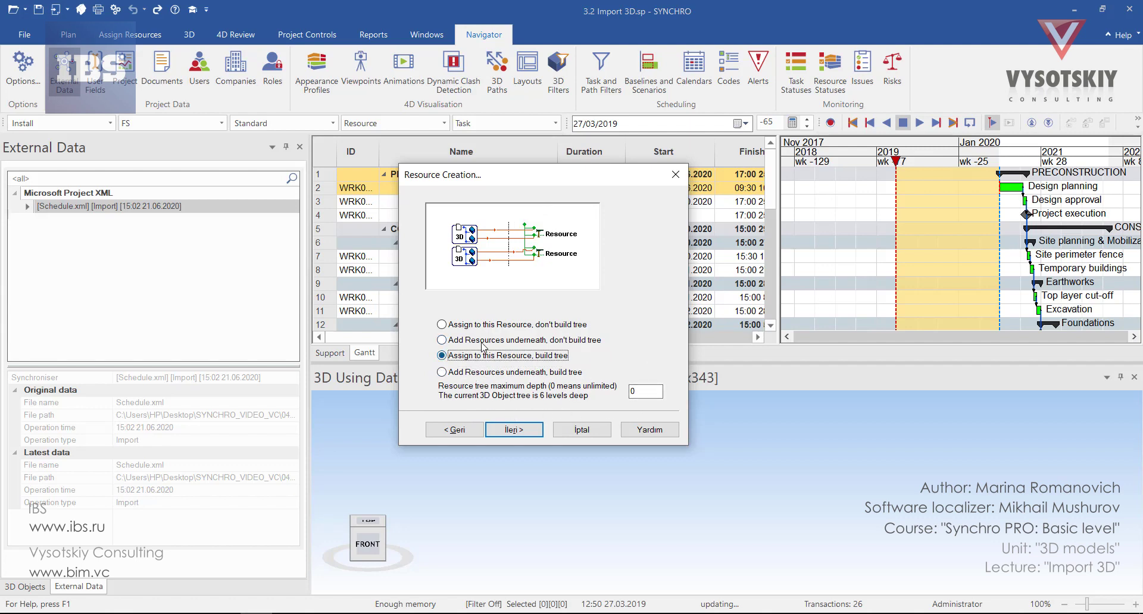
{"action": "left_click", "coordinate": [493, 373]}
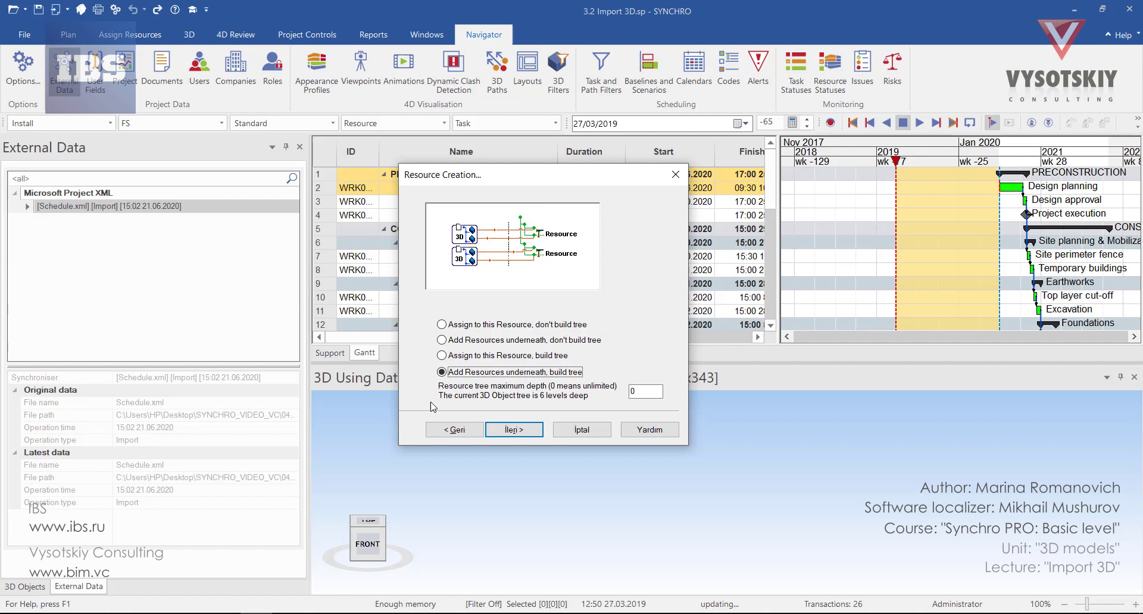
{"action": "left_click", "coordinate": [513, 429]}
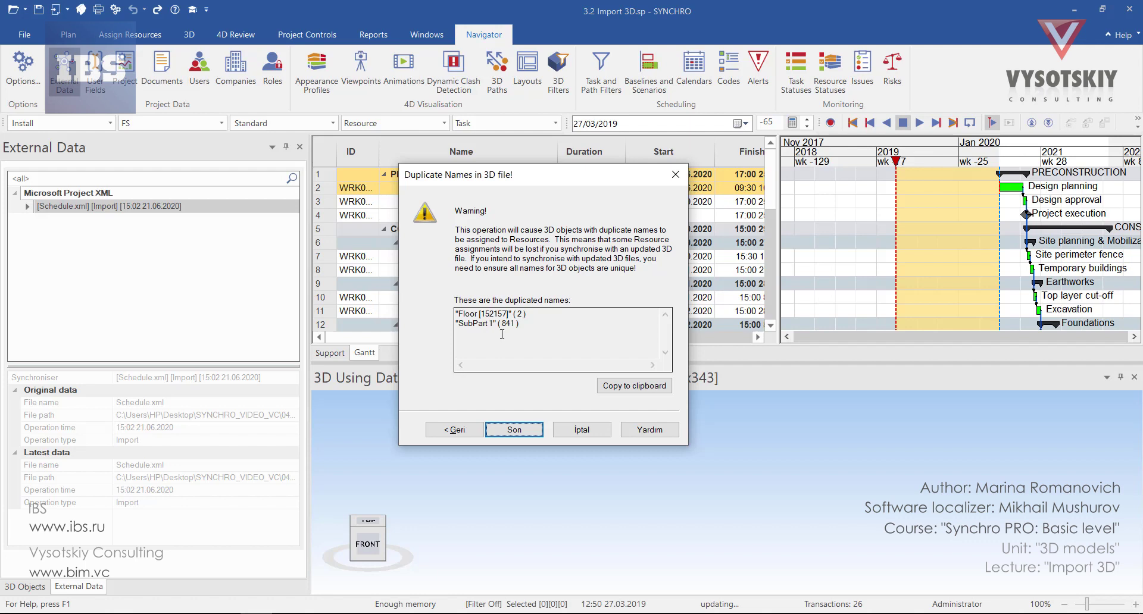
{"action": "left_click", "coordinate": [514, 430]}
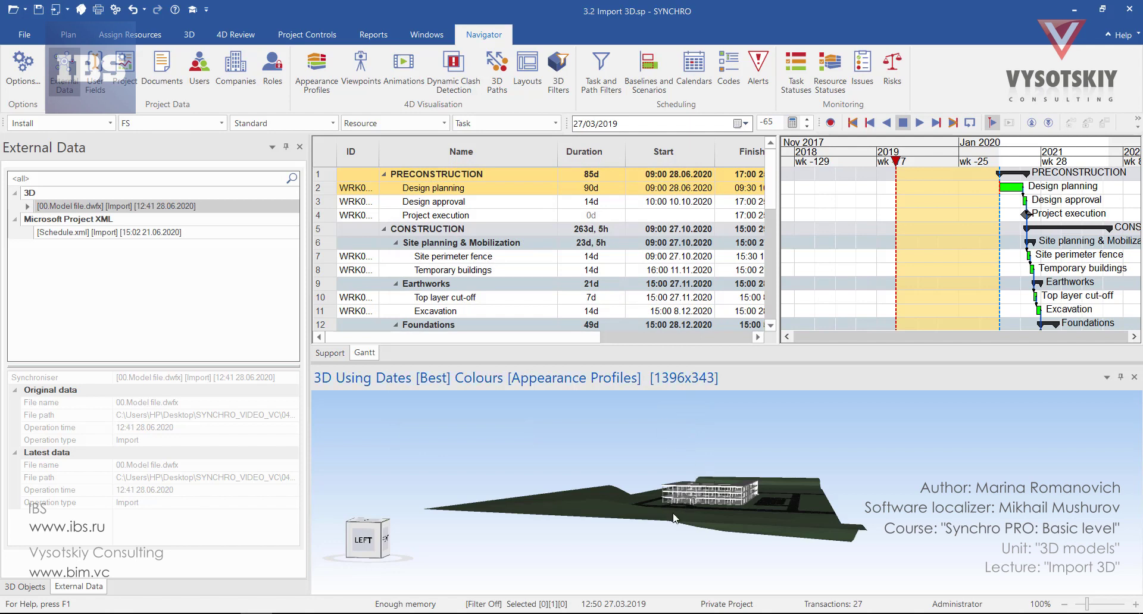
Inspect the imported model in the 3D view and the latest file path in its import record
{"action": "left_click_drag", "start_coordinate": [642, 539], "coordinate": [538, 498]}
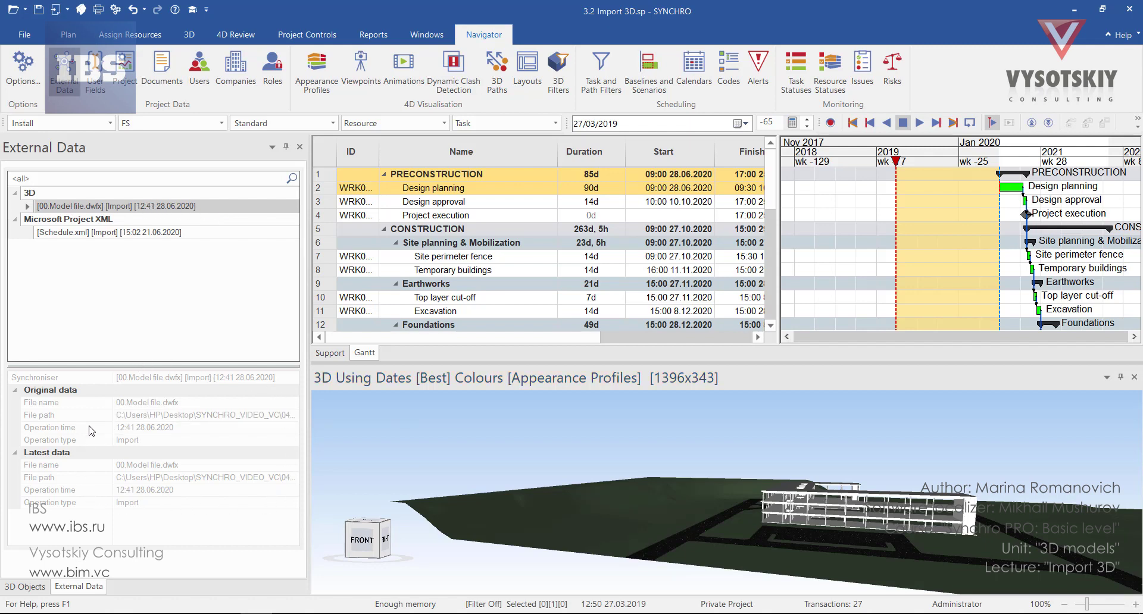
{"action": "left_click", "coordinate": [113, 478]}
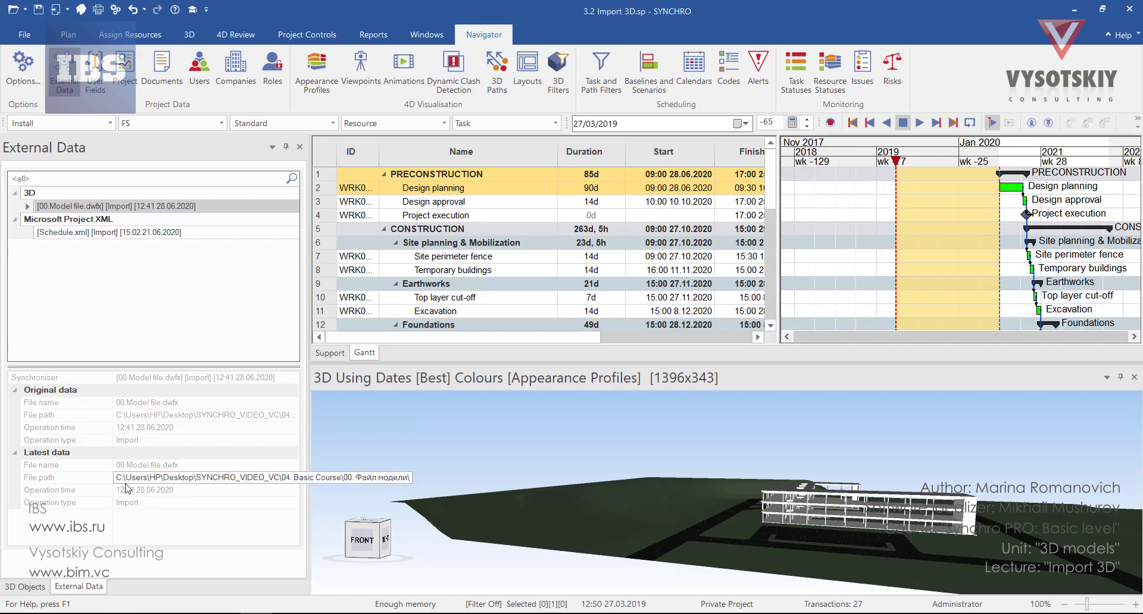
Expand 00.Model file.dwfx in the 3D Objects tree and each of its categories, from Floors through Walls, to examine their subgroups
{"action": "left_click", "coordinate": [40, 591]}
{"action": "left_click", "coordinate": [40, 211]}
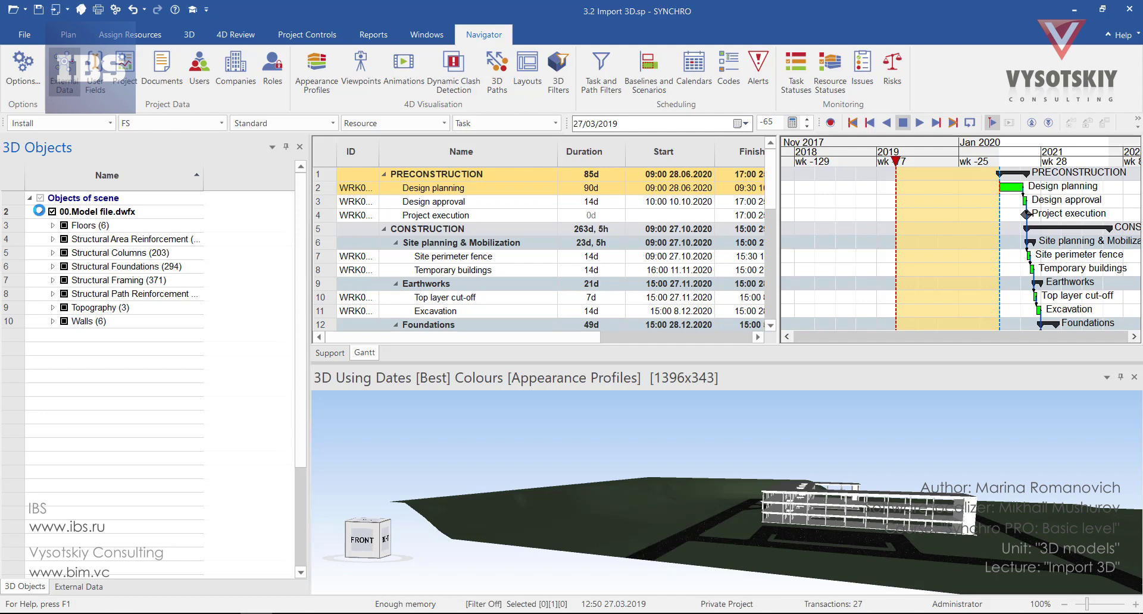
{"action": "left_click", "coordinate": [52, 226]}
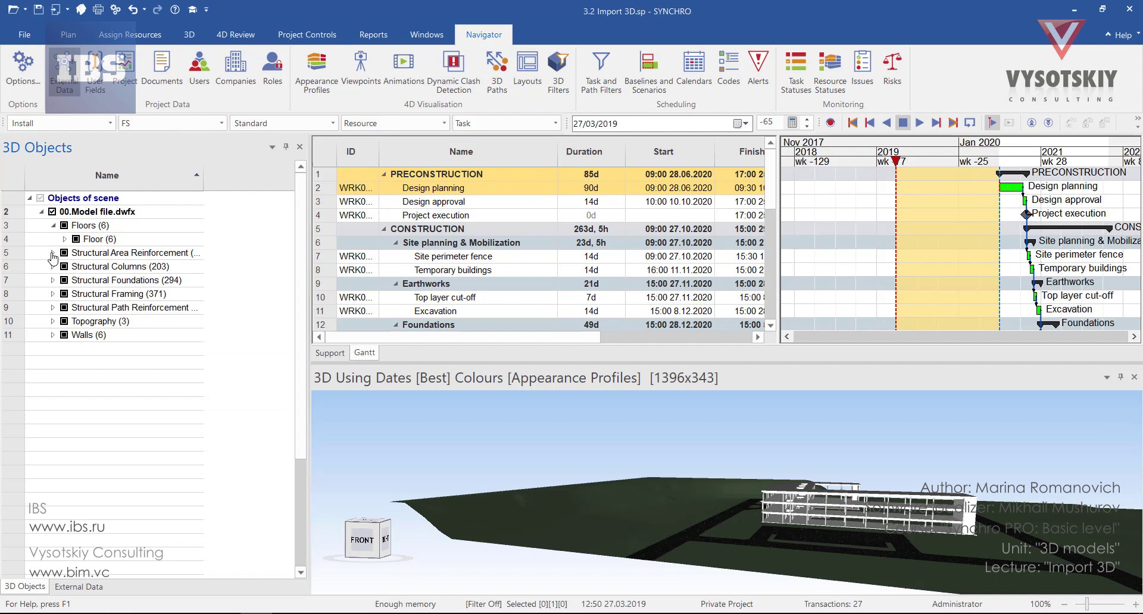
{"action": "left_click", "coordinate": [52, 254]}
{"action": "left_click", "coordinate": [53, 281]}
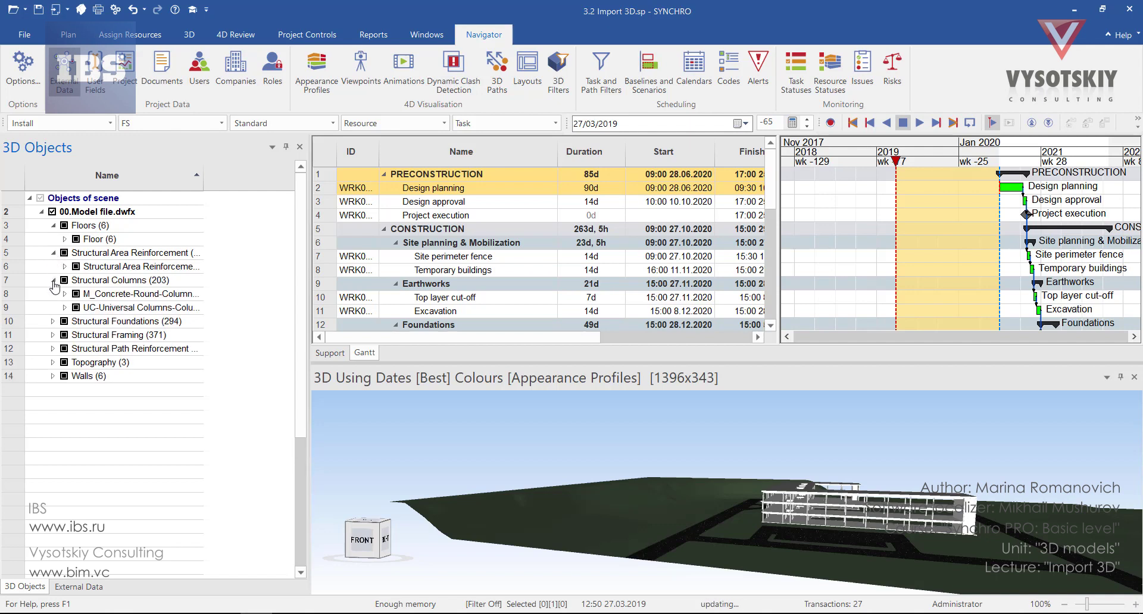
{"action": "left_click", "coordinate": [53, 321]}
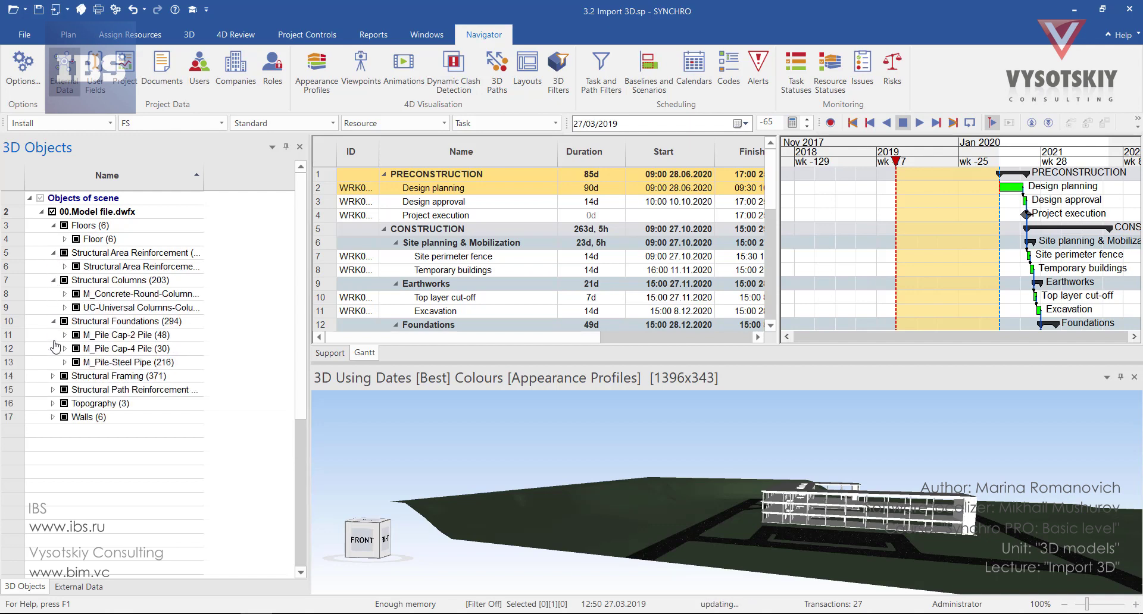
{"action": "left_click", "coordinate": [53, 376]}
{"action": "left_click", "coordinate": [53, 417]}
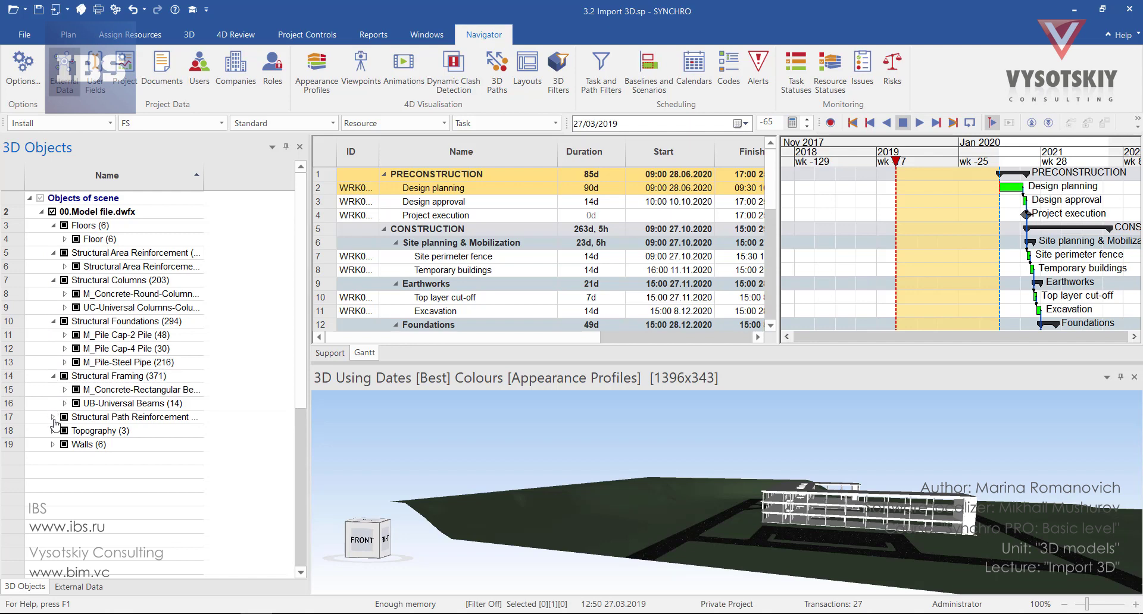
{"action": "left_click", "coordinate": [52, 446]}
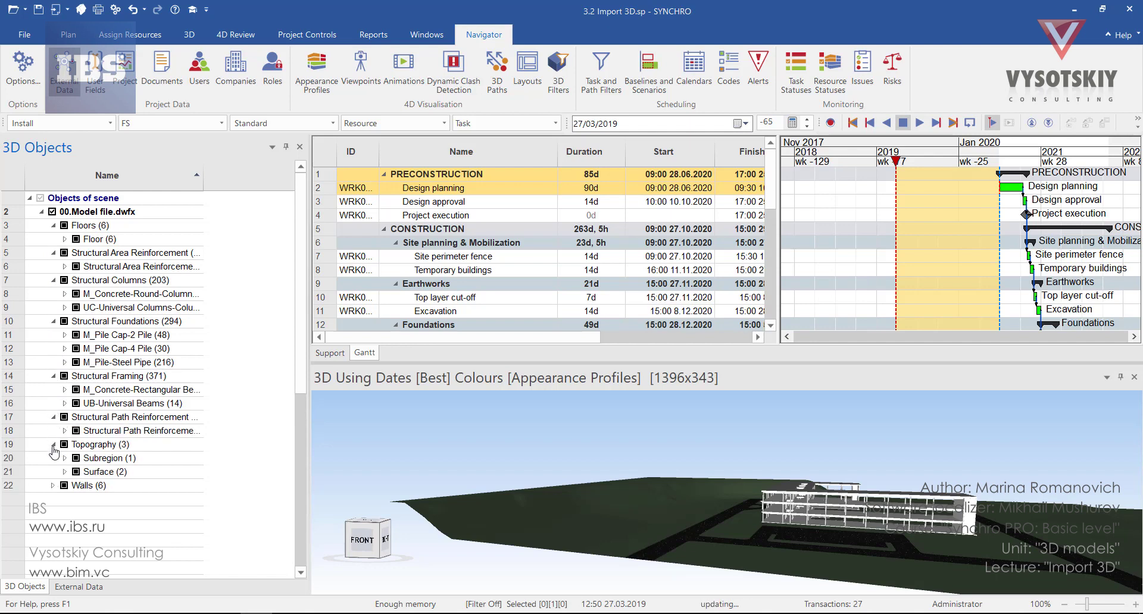
{"action": "left_click", "coordinate": [53, 486]}
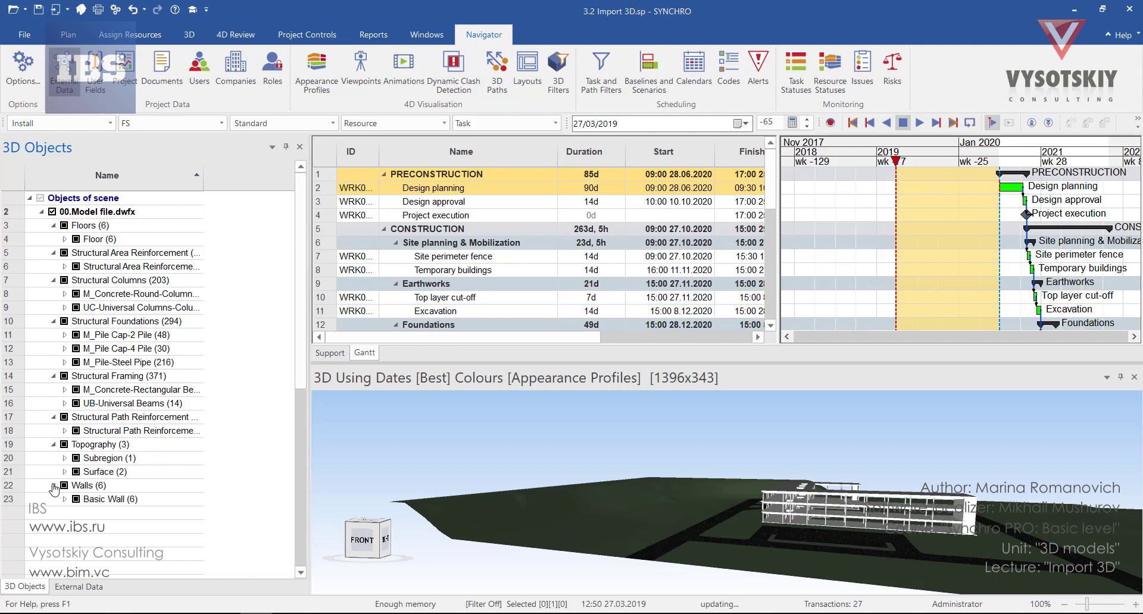
Select the building's floors in the 3D view and inspect them from several sides and from above
{"action": "left_click", "coordinate": [796, 495]}
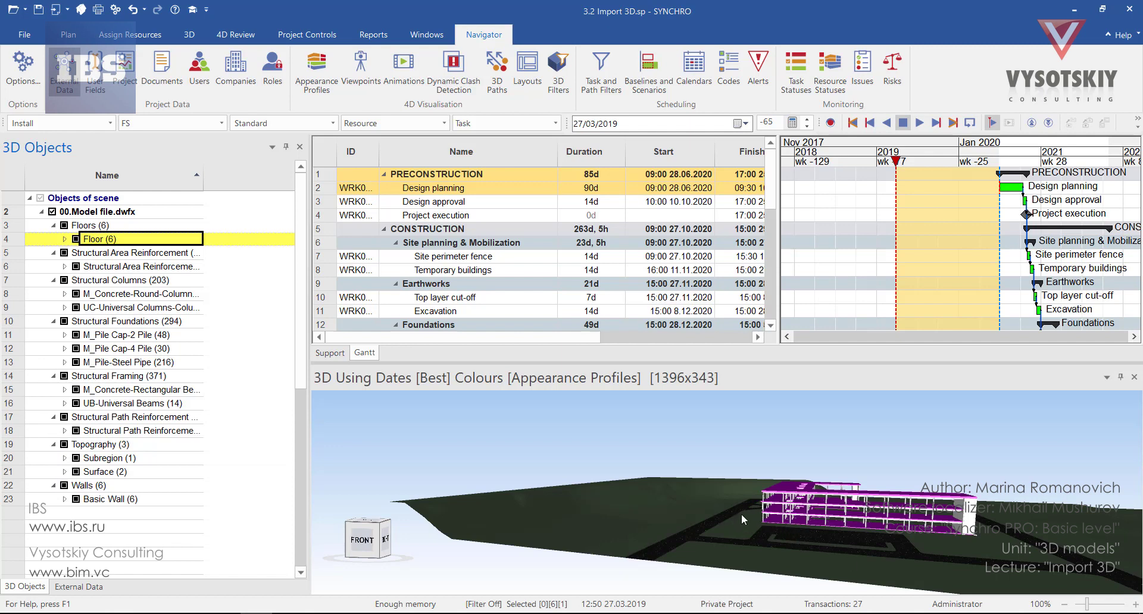
{"action": "middle_click_drag", "start_coordinate": [748, 517], "coordinate": [799, 534]}
{"action": "scroll", "coordinate": [734, 528], "scroll_direction": "up", "scroll_amount": 6}
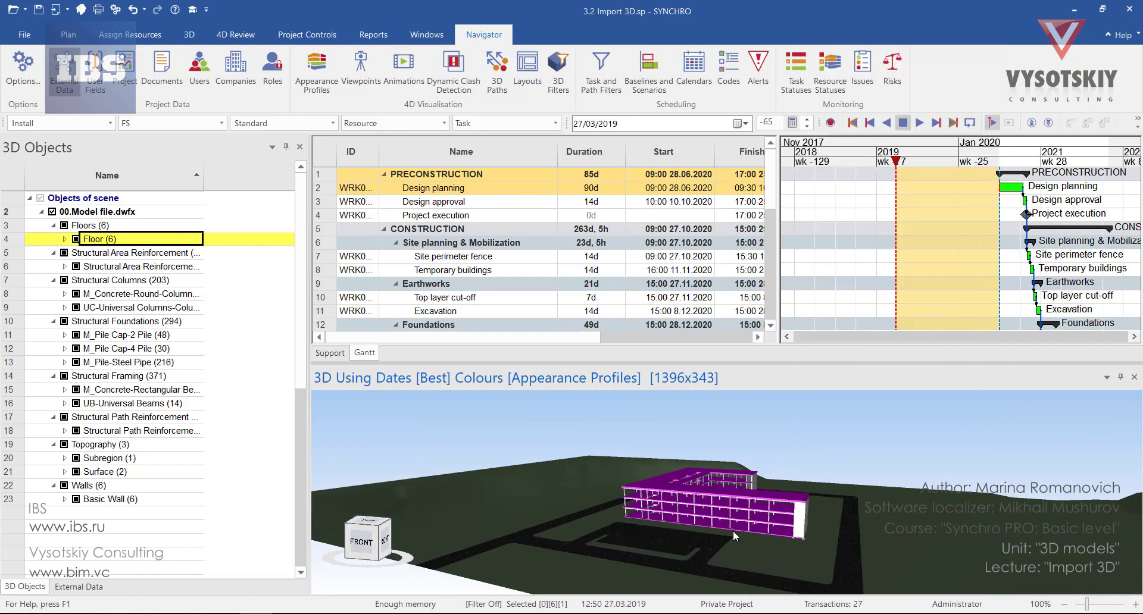
{"action": "middle_click_drag", "start_coordinate": [751, 526], "coordinate": [538, 500]}
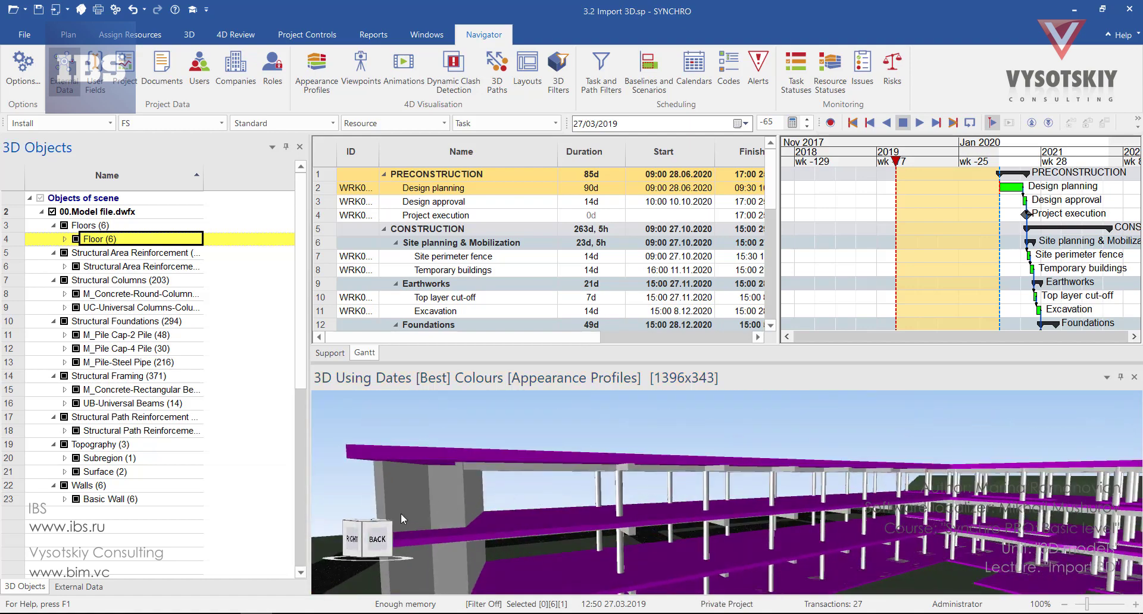
{"action": "left_click", "coordinate": [383, 527]}
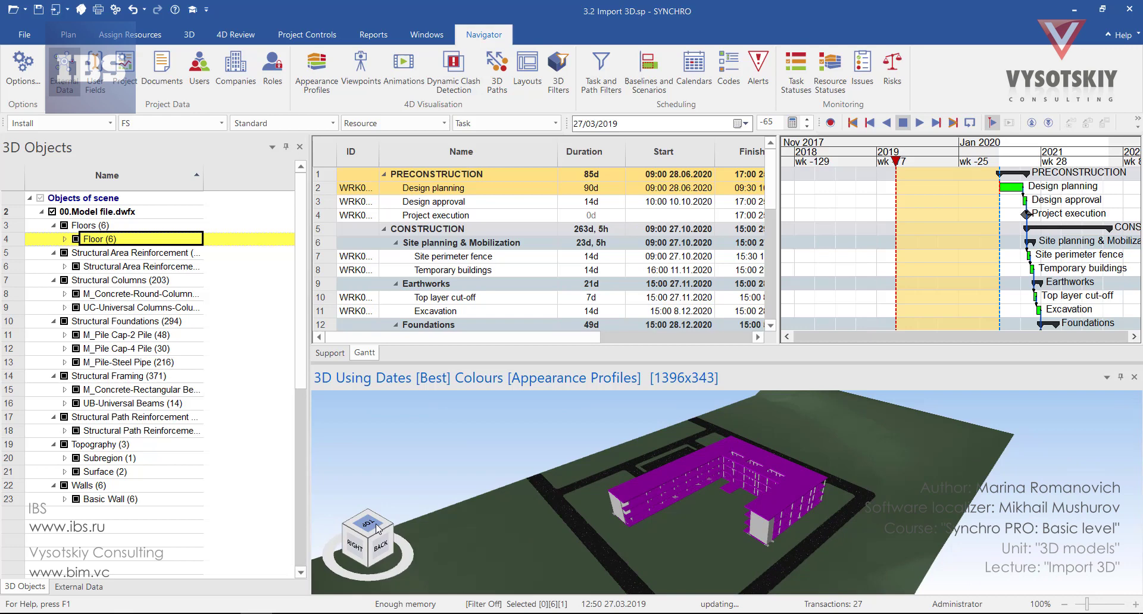
{"action": "left_click", "coordinate": [391, 529]}
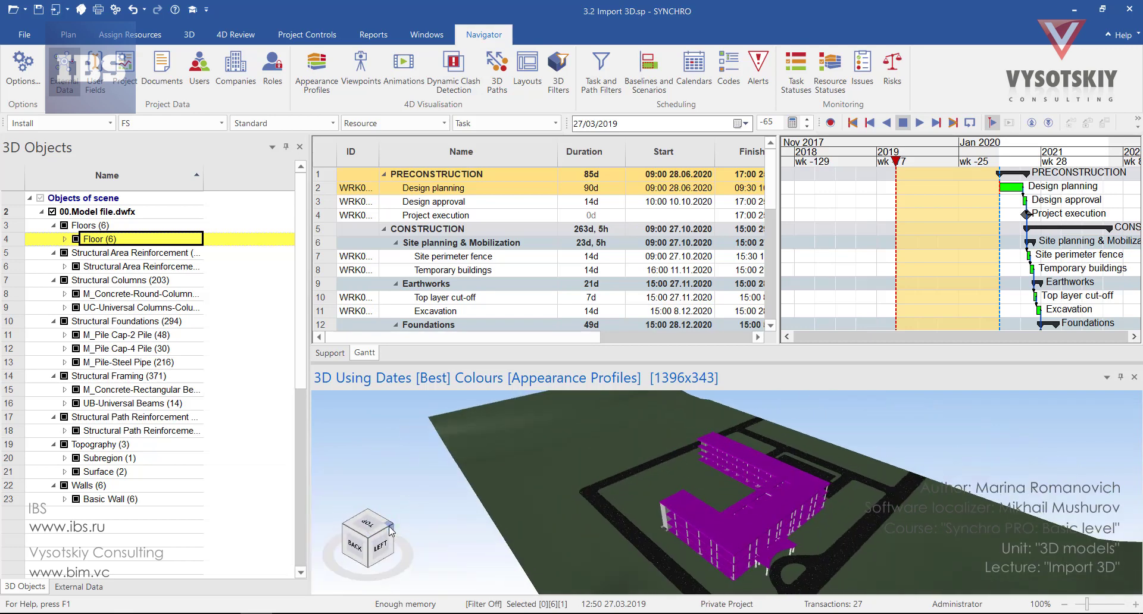
{"action": "left_click", "coordinate": [390, 535]}
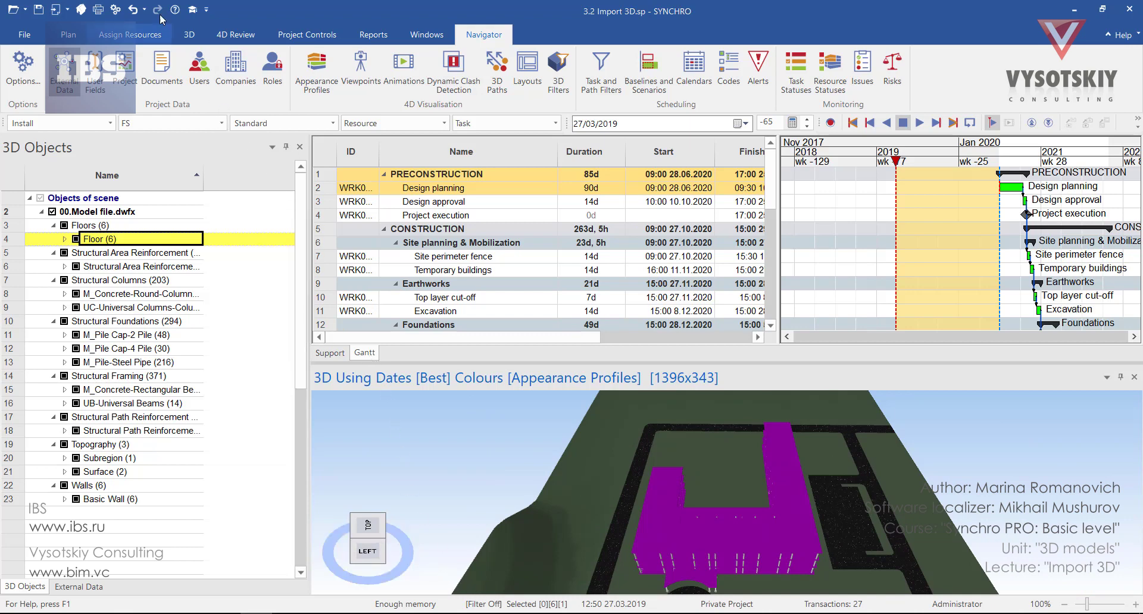
Turn "Use View Cube as Axis Indicator" off and back on in the 3D View Manipulator options, and accept the options
{"action": "left_click", "coordinate": [116, 10]}
{"action": "left_click", "coordinate": [244, 145]}
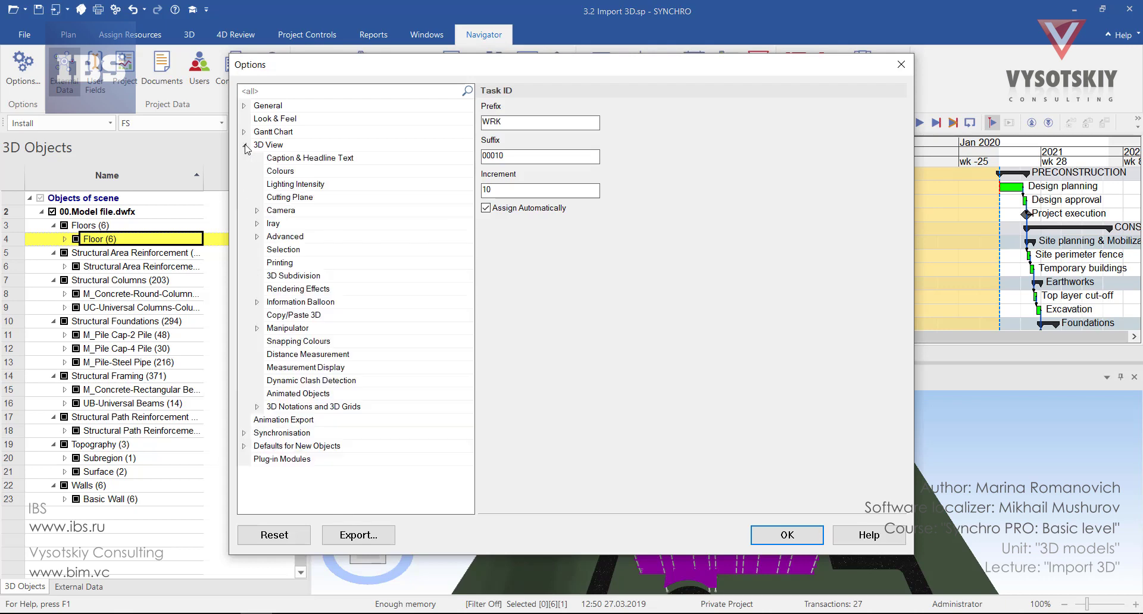
{"action": "left_click", "coordinate": [258, 328]}
{"action": "left_click", "coordinate": [278, 328]}
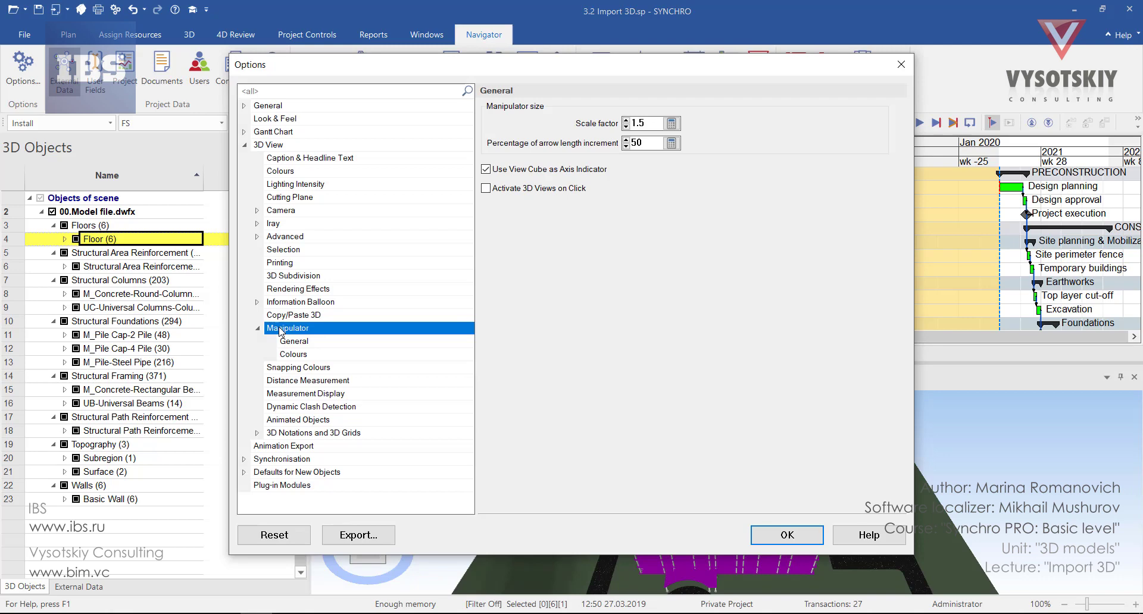
{"action": "left_click_drag", "start_coordinate": [497, 75], "coordinate": [741, 58]}
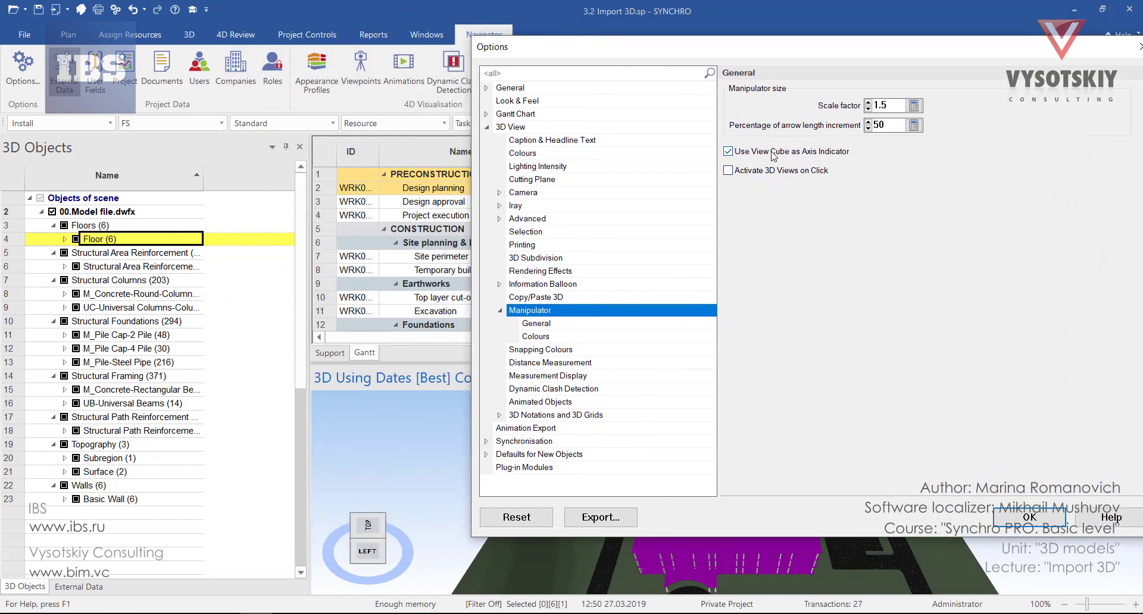
{"action": "left_click", "coordinate": [726, 154]}
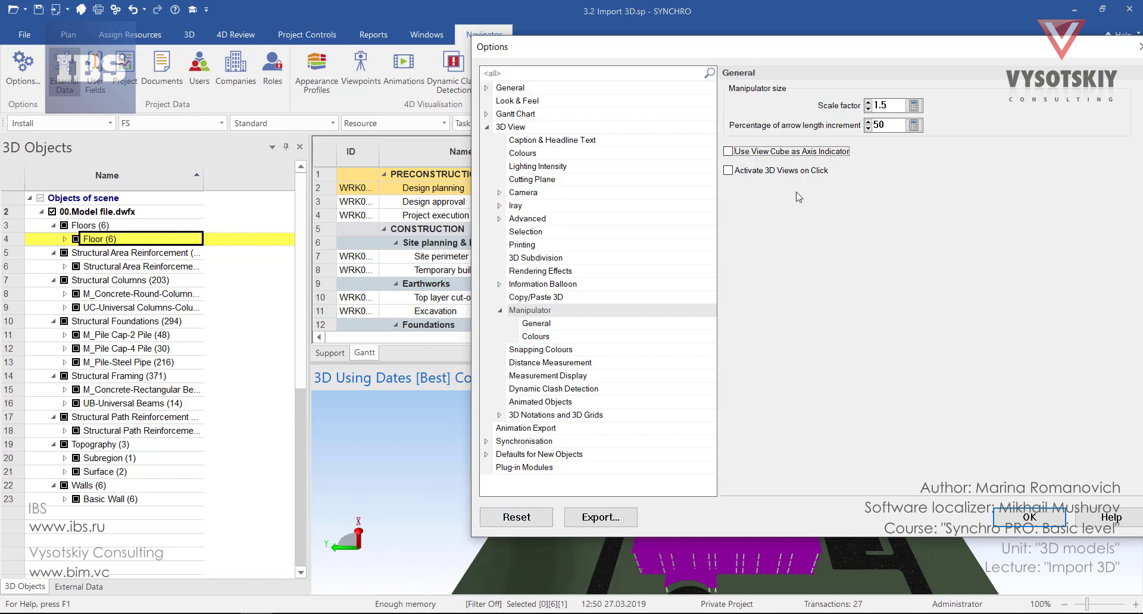
{"action": "left_click", "coordinate": [732, 153]}
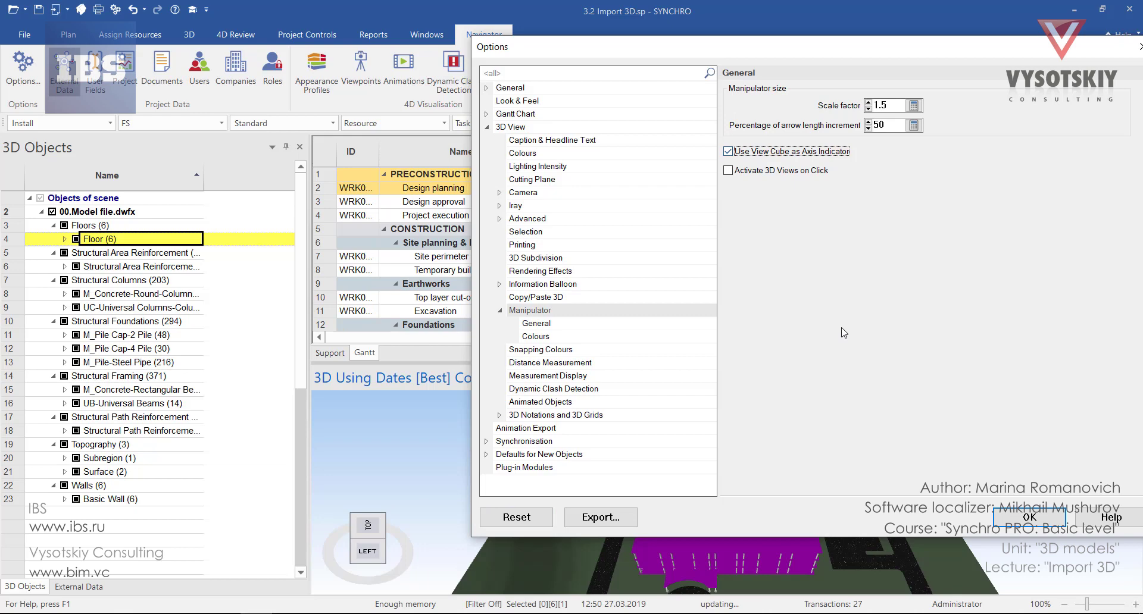
{"action": "left_click", "coordinate": [1029, 517]}
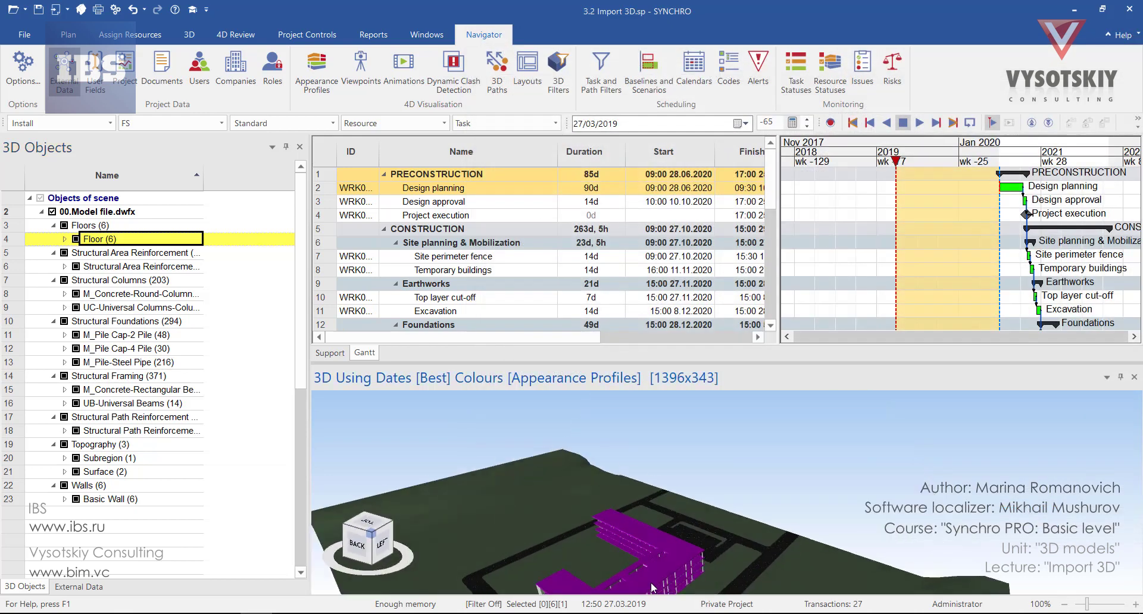
Select the Floors category in the 3D Objects tree, hide it in the 3D view and show it again
{"action": "left_click_drag", "start_coordinate": [526, 582], "coordinate": [684, 560]}
{"action": "key", "text": "Up"}
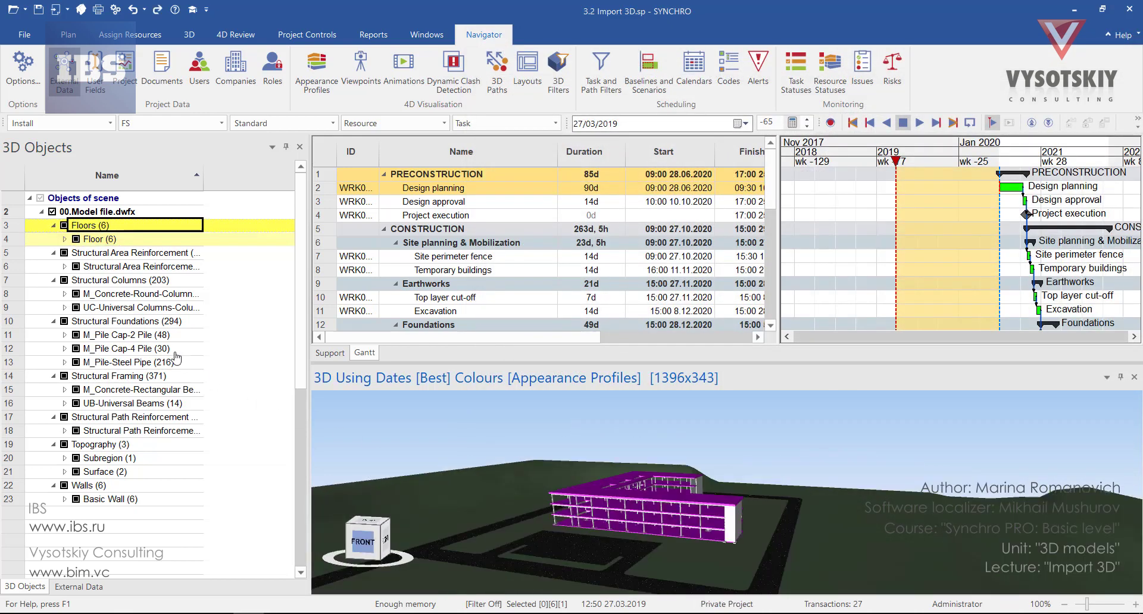
{"action": "left_click", "coordinate": [64, 226]}
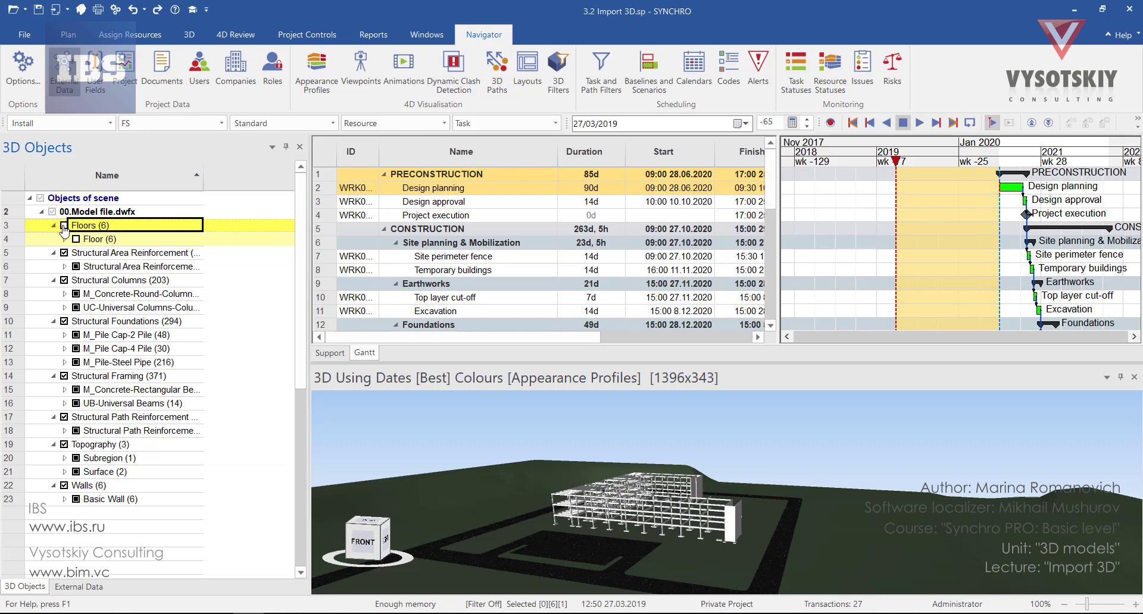
{"action": "left_click_drag", "start_coordinate": [452, 518], "coordinate": [675, 536]}
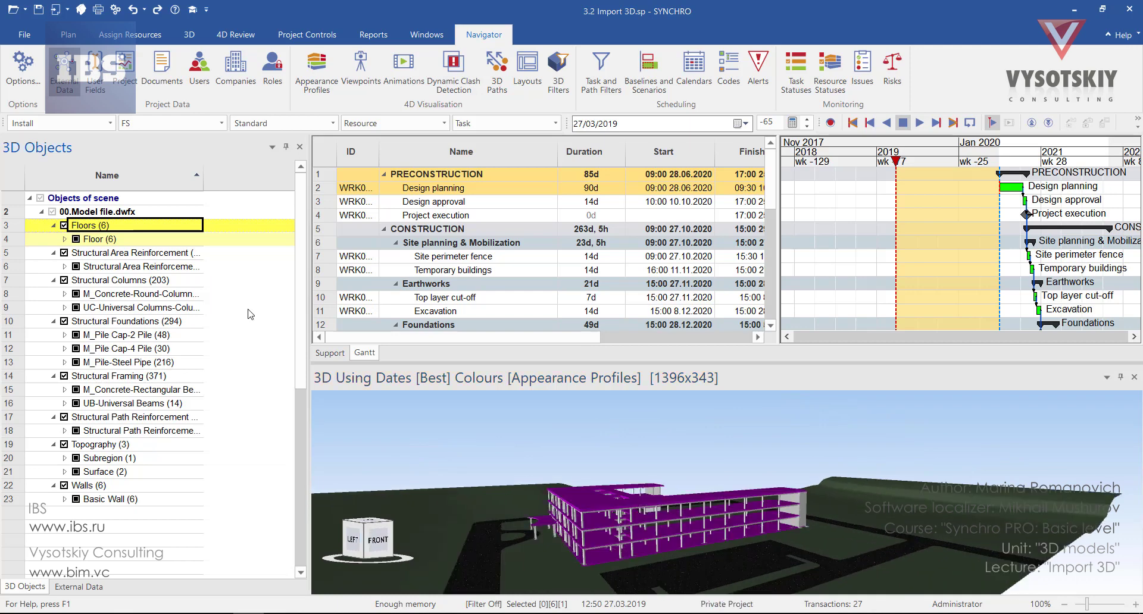
Open the online Equipment Library from SYNCHRO's support resources, download the Tower Cranes archive and open it
{"action": "left_click", "coordinate": [329, 353]}
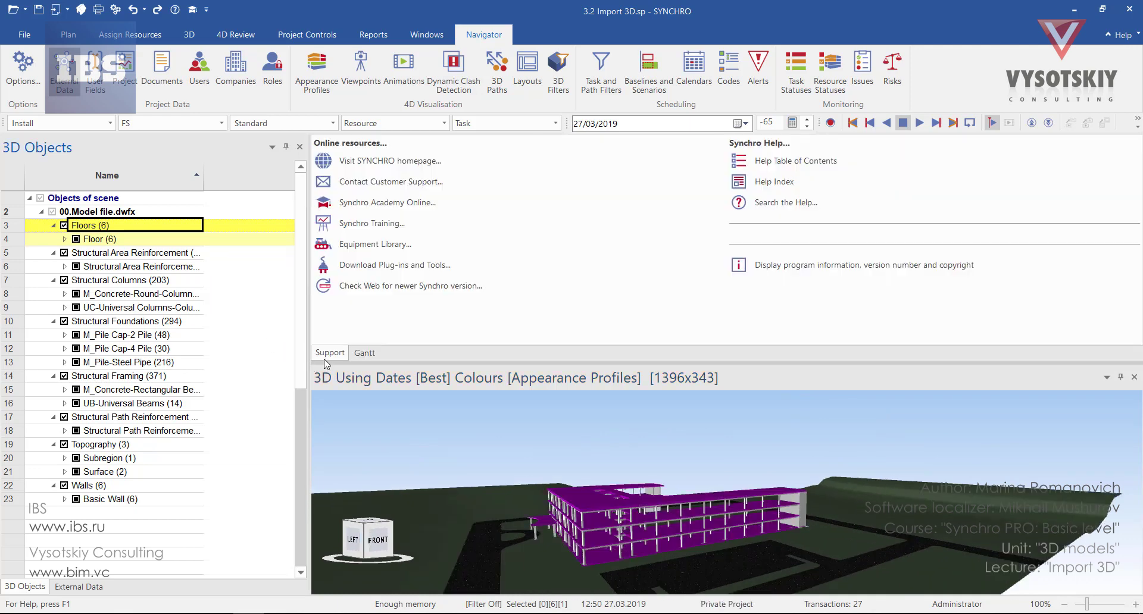
{"action": "left_click", "coordinate": [387, 245]}
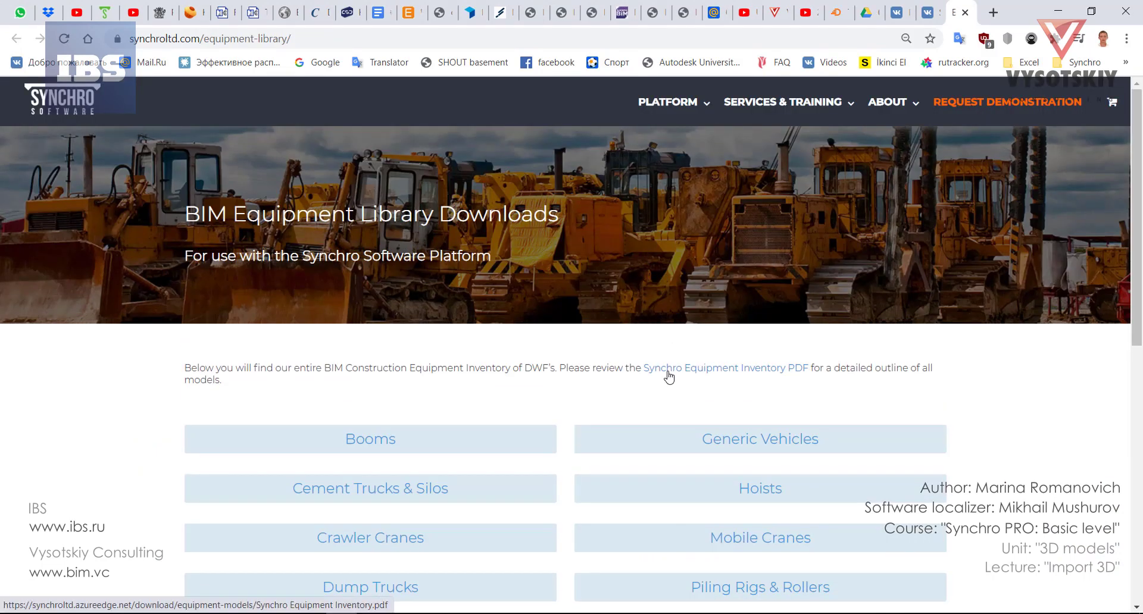
{"action": "scroll", "coordinate": [552, 468], "scroll_direction": "down", "scroll_amount": 5}
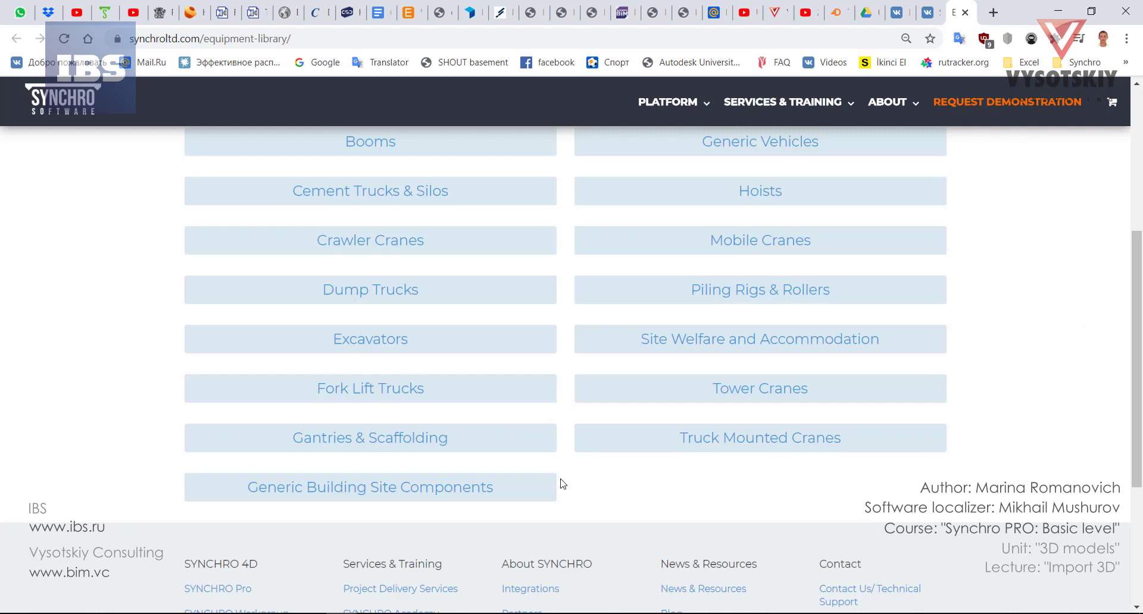
{"action": "scroll", "coordinate": [563, 484], "scroll_direction": "up", "scroll_amount": 3}
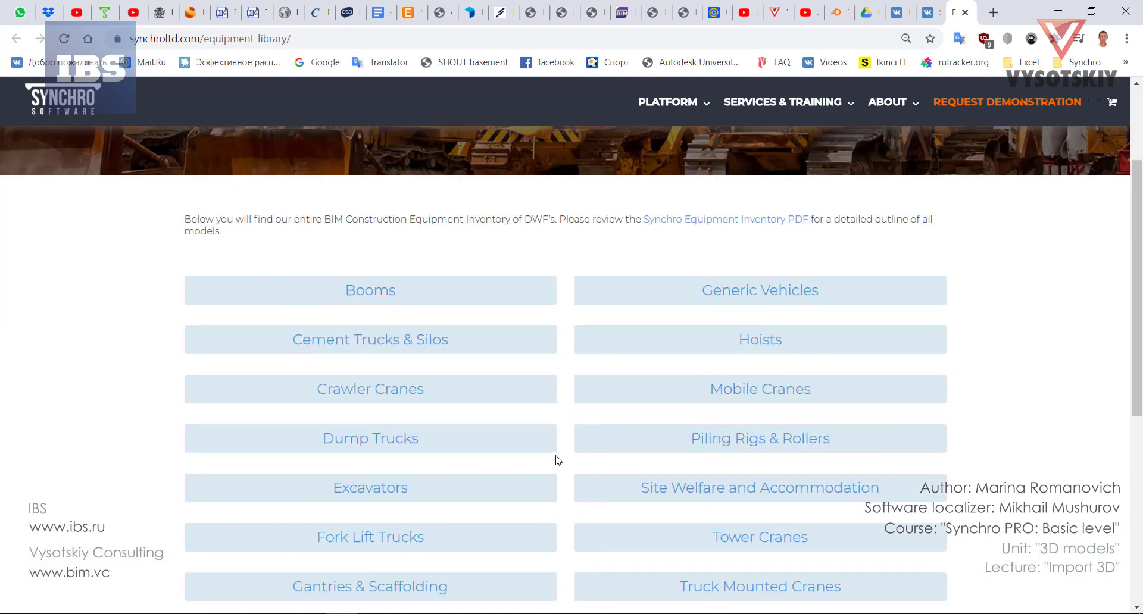
{"action": "left_click", "coordinate": [755, 538]}
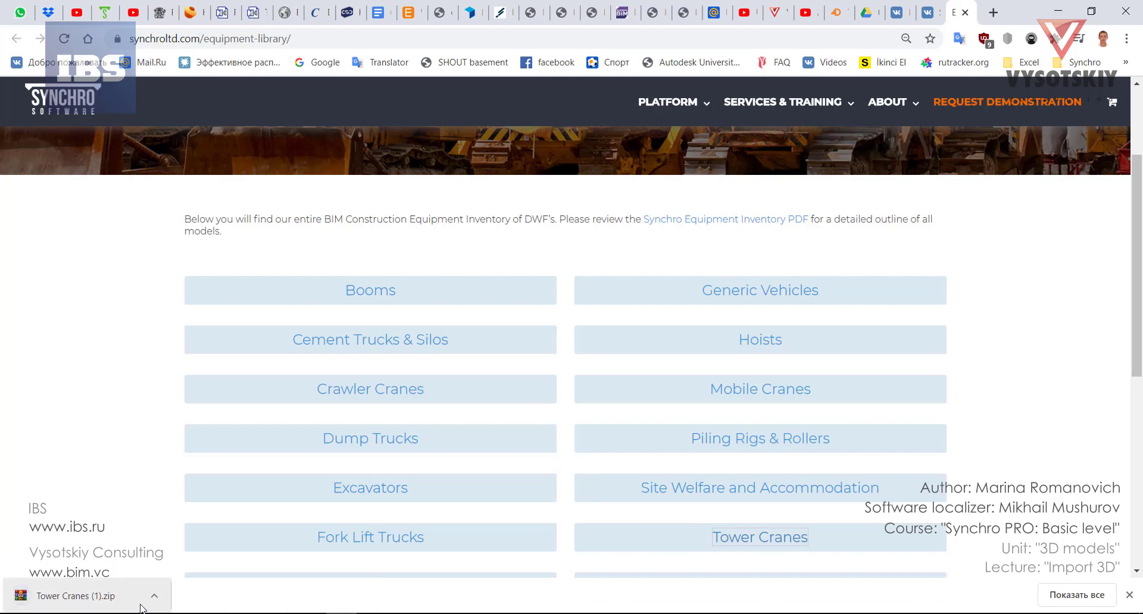
{"action": "left_click", "coordinate": [119, 595]}
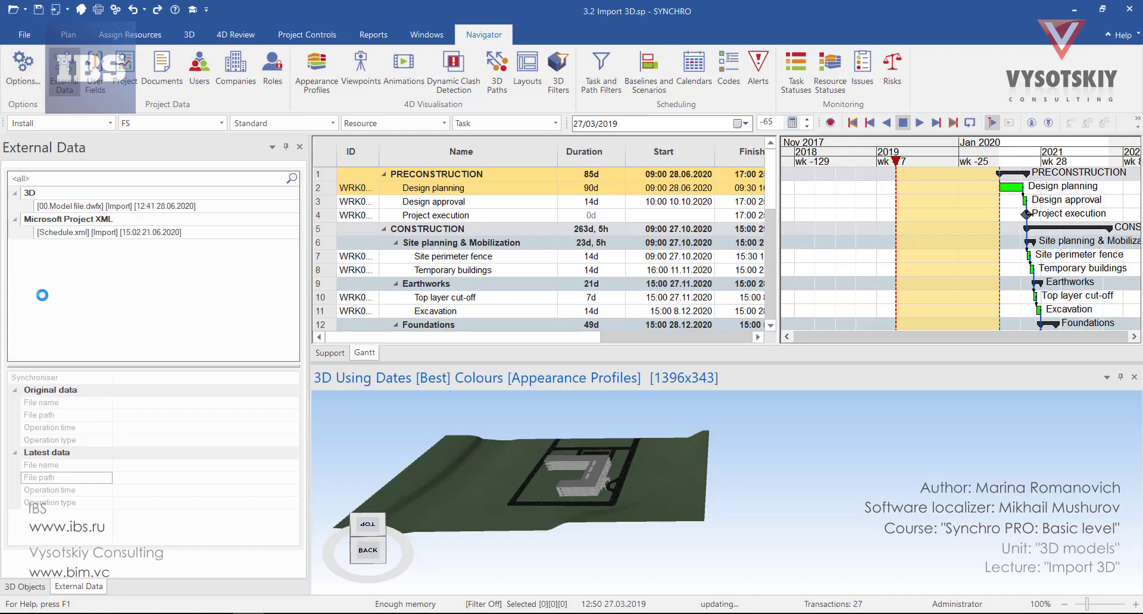
Import the 3D file TowerCrane40m.dwf from the Tower Cranes folder as external data in SYNCHRO
{"action": "right_click", "coordinate": [43, 296]}
{"action": "mouse_move", "coordinate": [88, 307]}
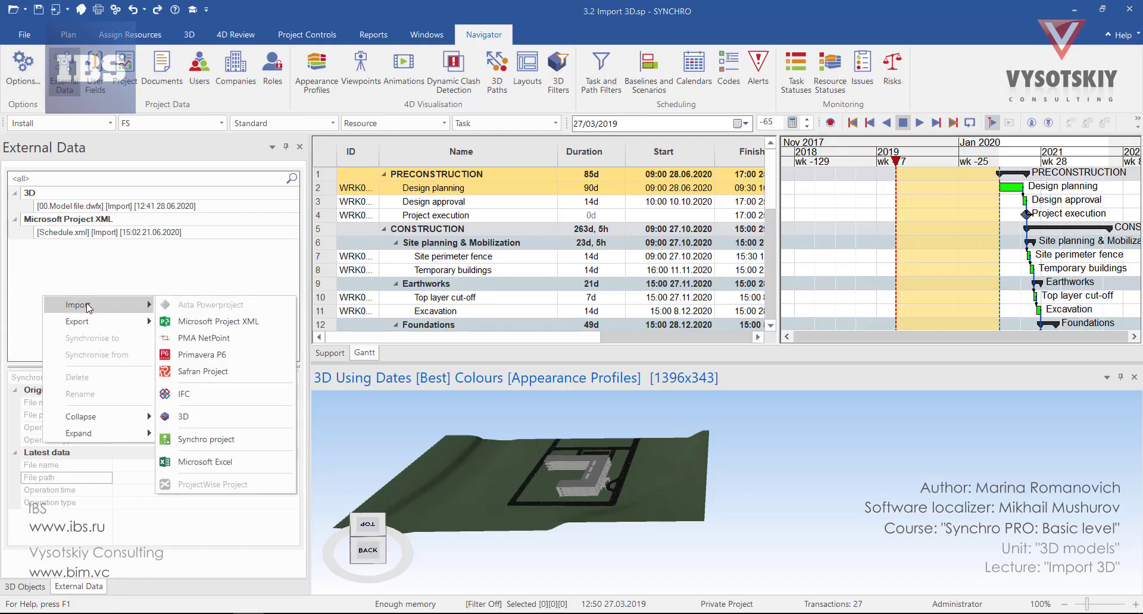
{"action": "left_click", "coordinate": [241, 424]}
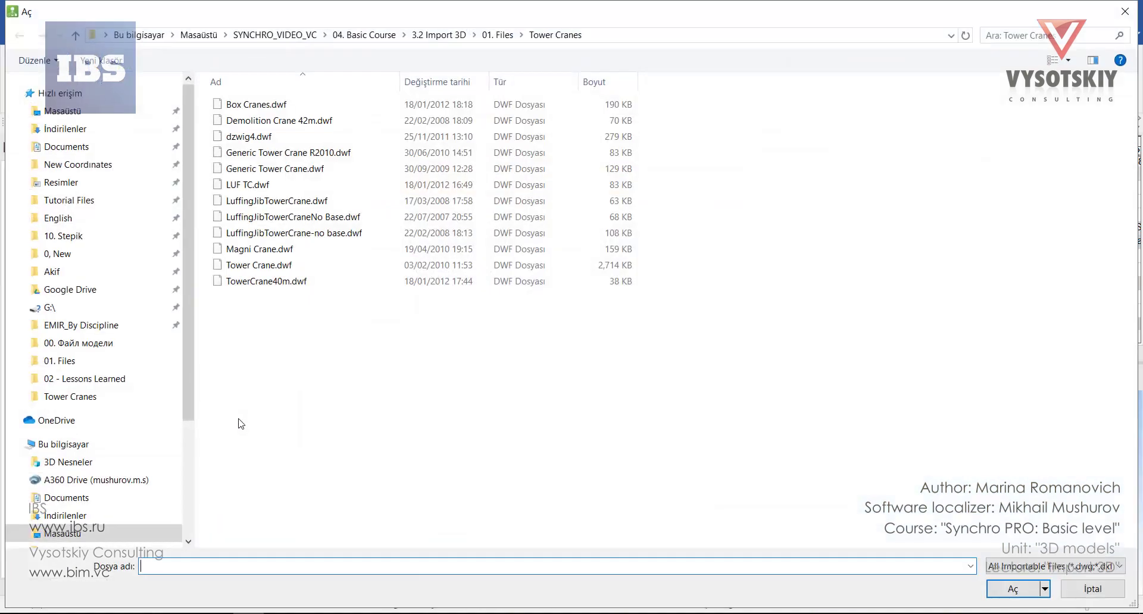
{"action": "left_click", "coordinate": [291, 283]}
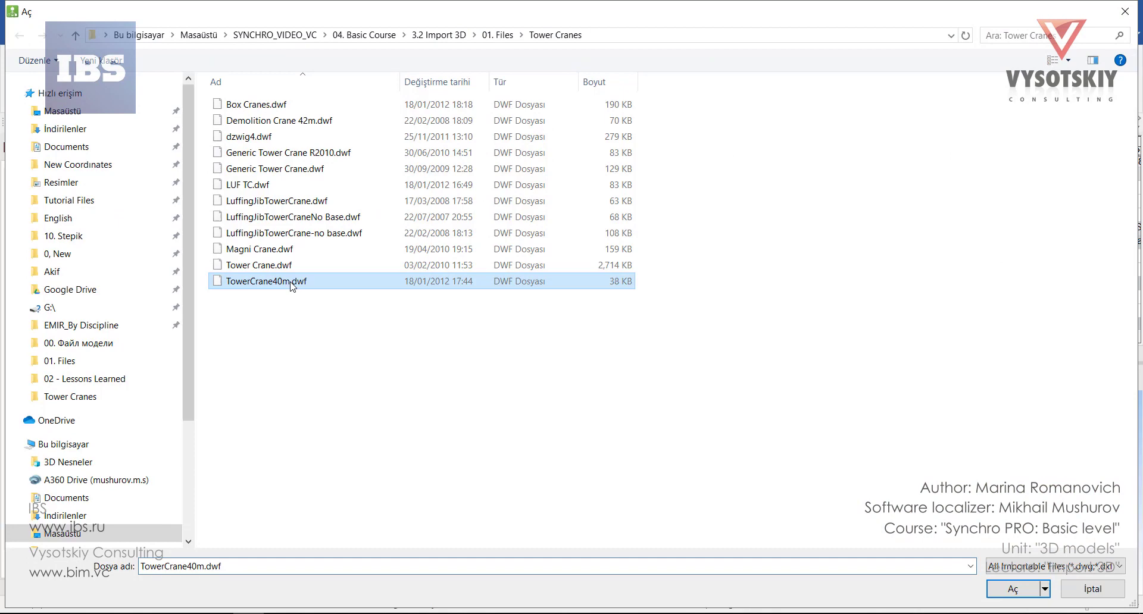
{"action": "left_click", "coordinate": [1012, 589]}
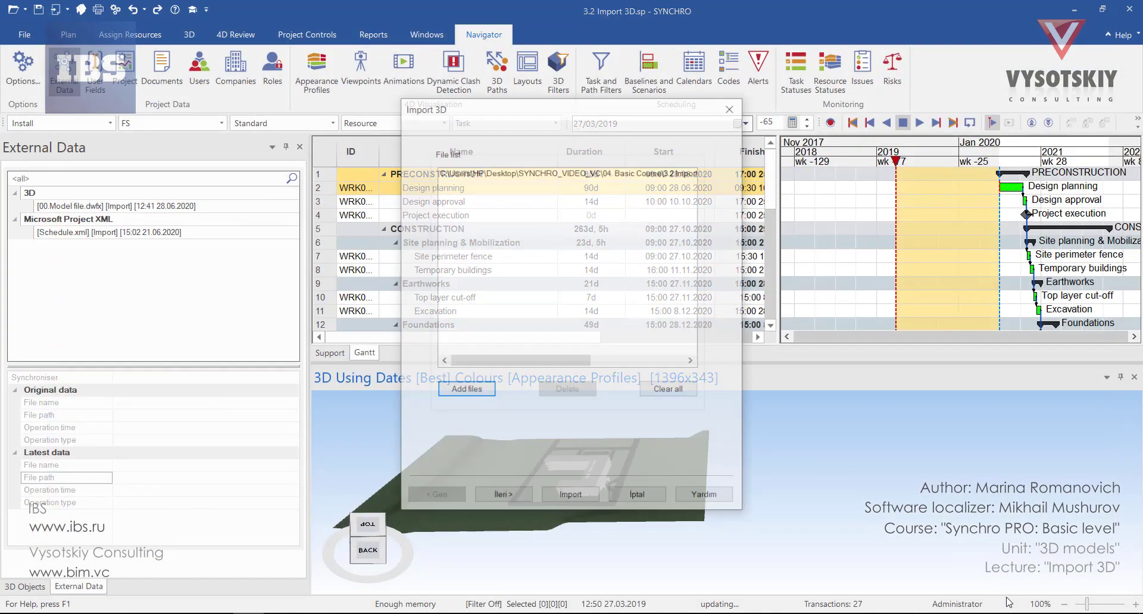
{"action": "left_click", "coordinate": [563, 499]}
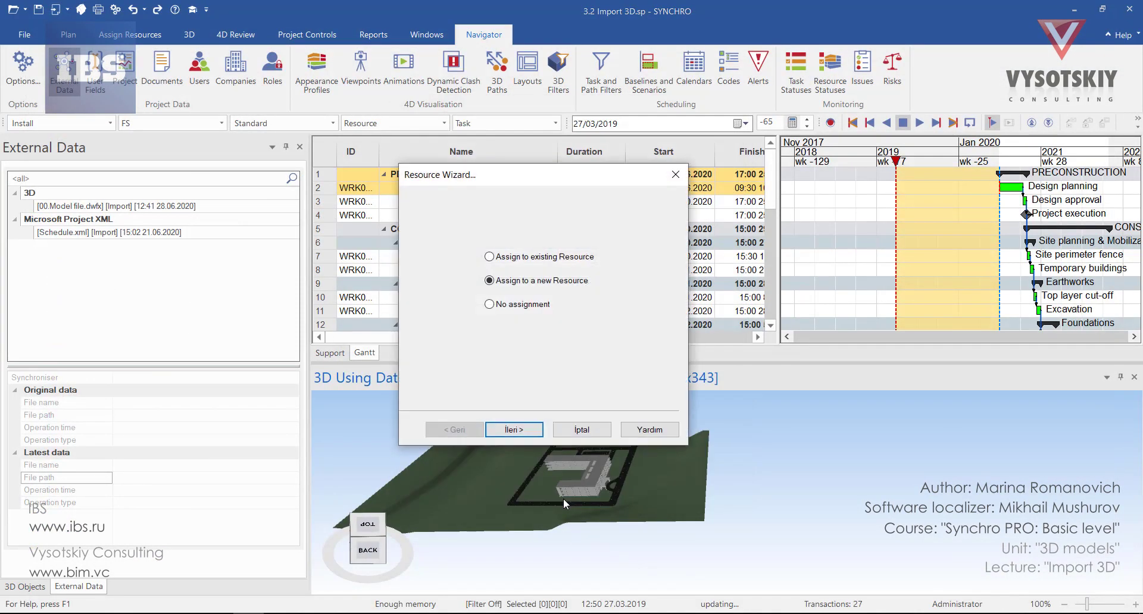
Assign the crane to a new Equipment resource named TowerCrane40m.dwf under New Company, using "Assign to this Resource, don't build tree"
{"action": "left_click", "coordinate": [513, 429]}
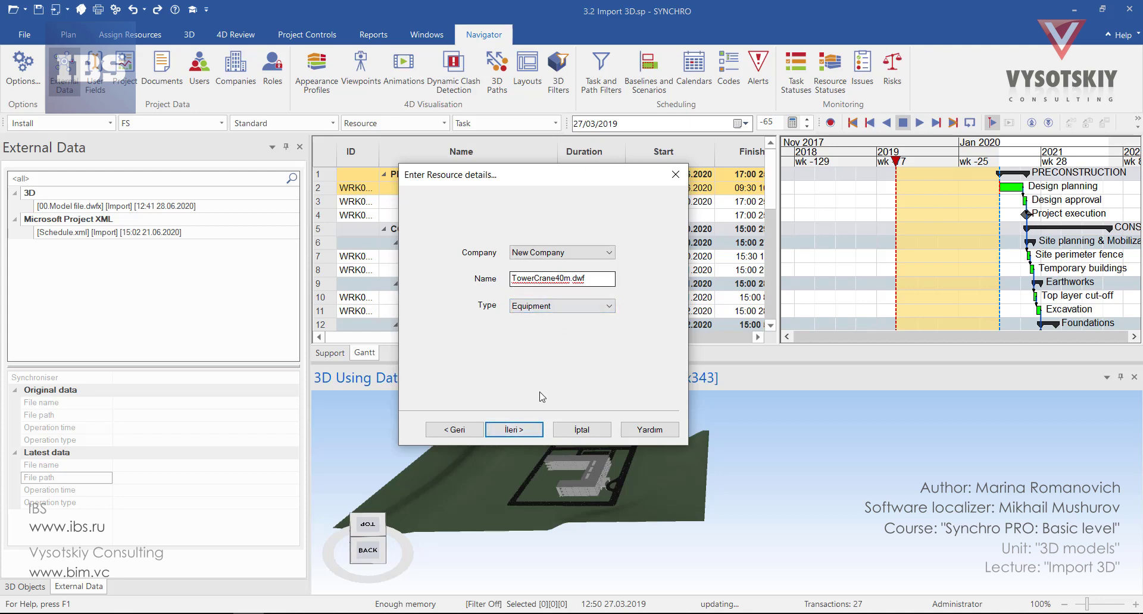
{"action": "left_click", "coordinate": [527, 429]}
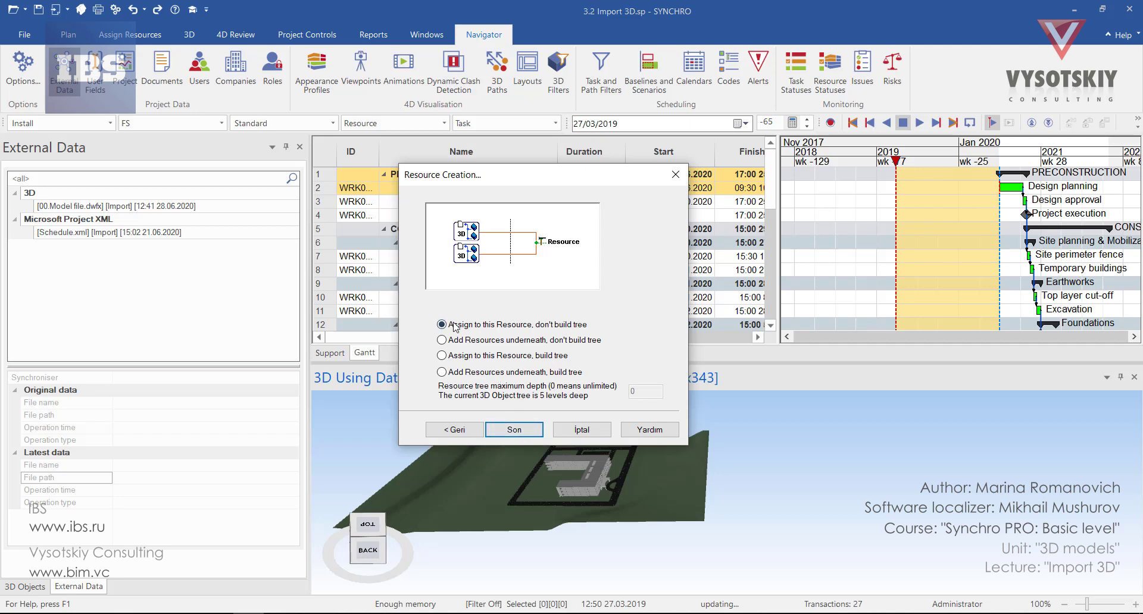
{"action": "left_click", "coordinate": [526, 438]}
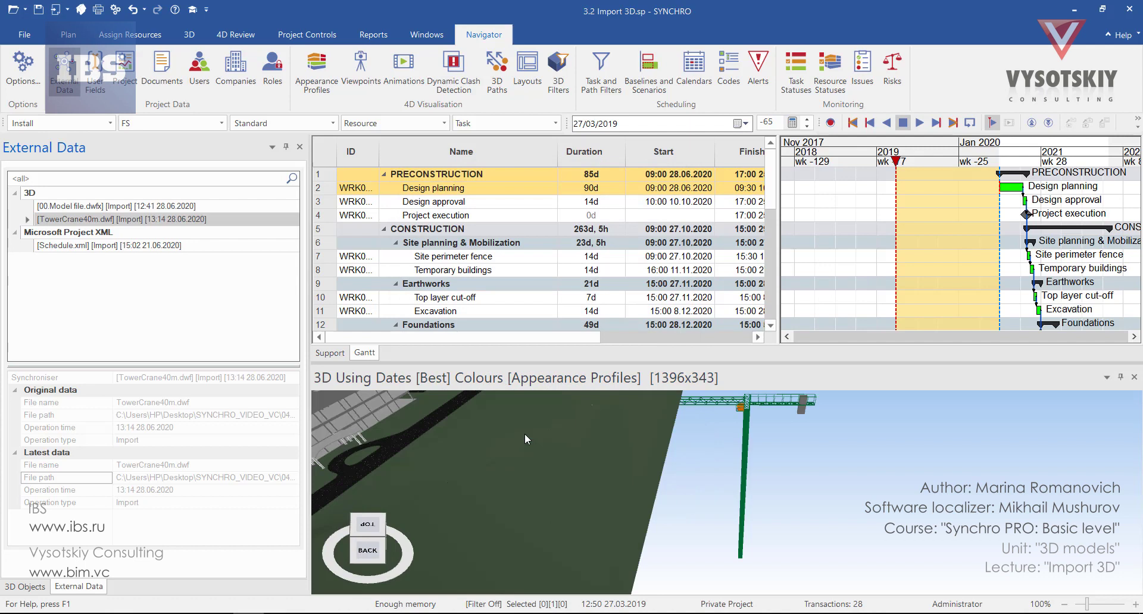
{"action": "mouse_move", "coordinate": [715, 528]}
{"action": "left_mouse_down"}
{"action": "mouse_move", "coordinate": [690, 523]}
{"action": "mouse_move", "coordinate": [705, 503]}
{"action": "mouse_move", "coordinate": [733, 537]}
{"action": "left_mouse_up"}
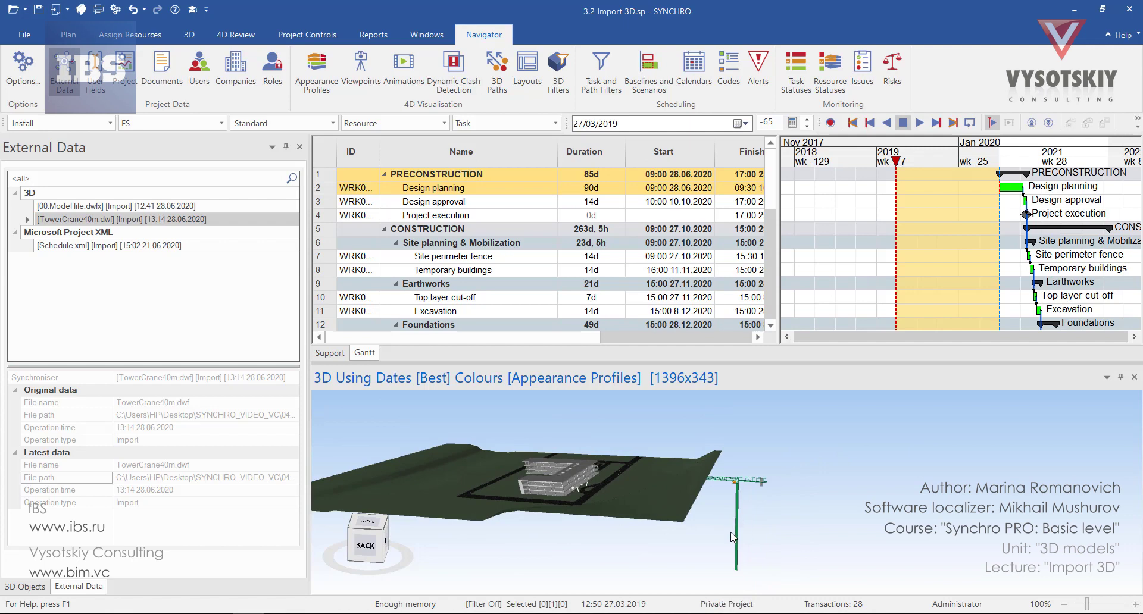